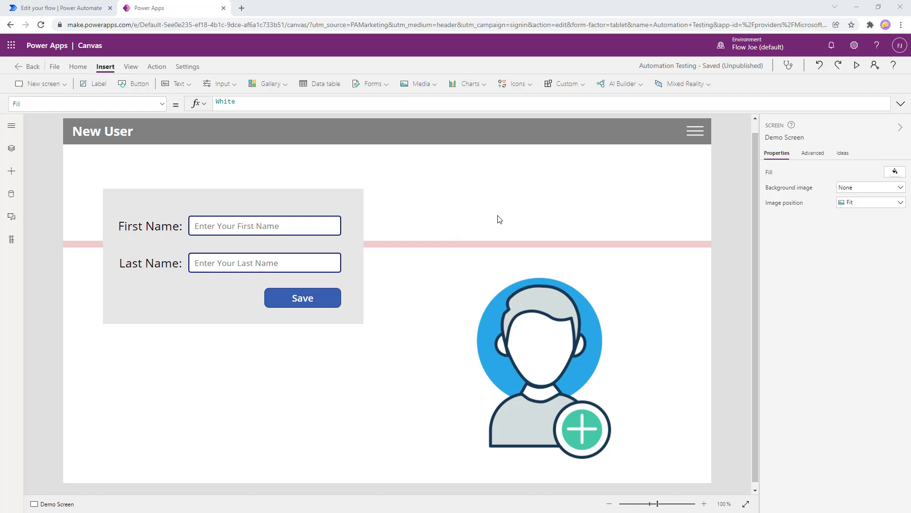
Step: Preview the app, submit the New User form with a sample first and last name, and return to editing
left_click(857, 66)
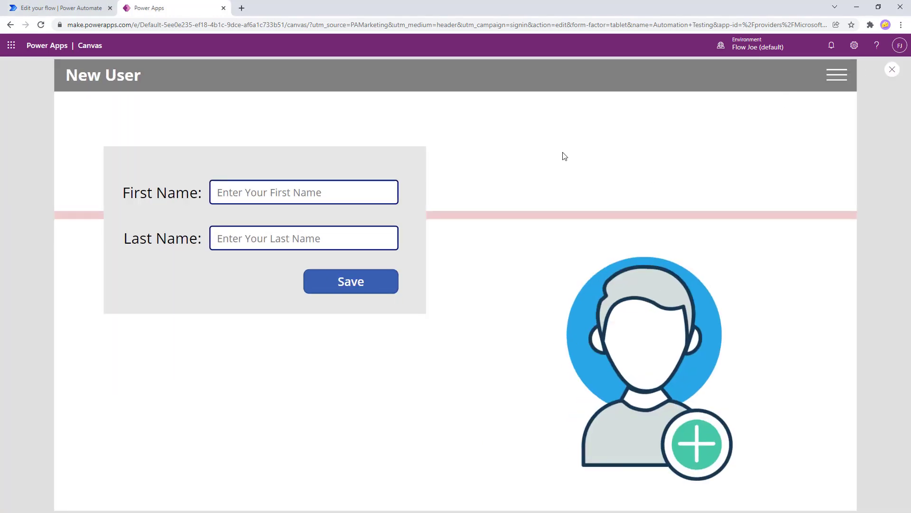
left_click(264, 194)
type("Flow")
key("Tab")
type("Joe")
left_click(356, 283)
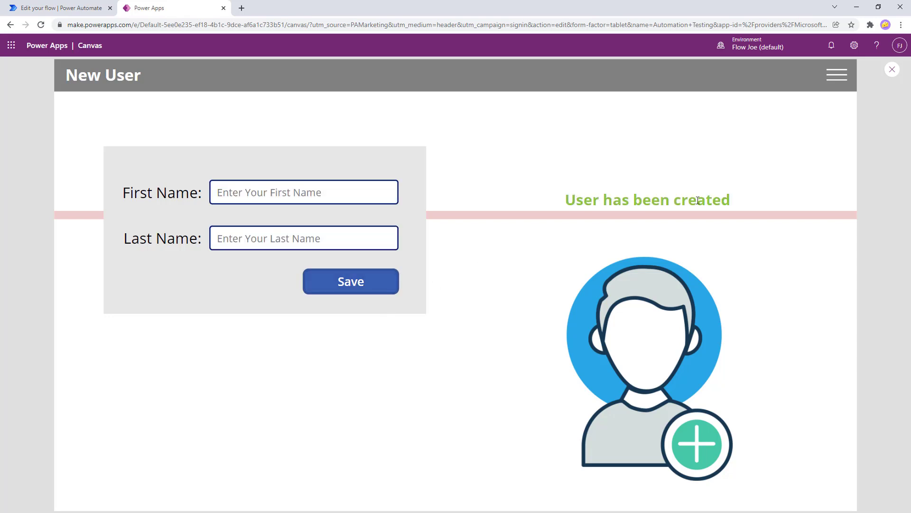
left_click(338, 195)
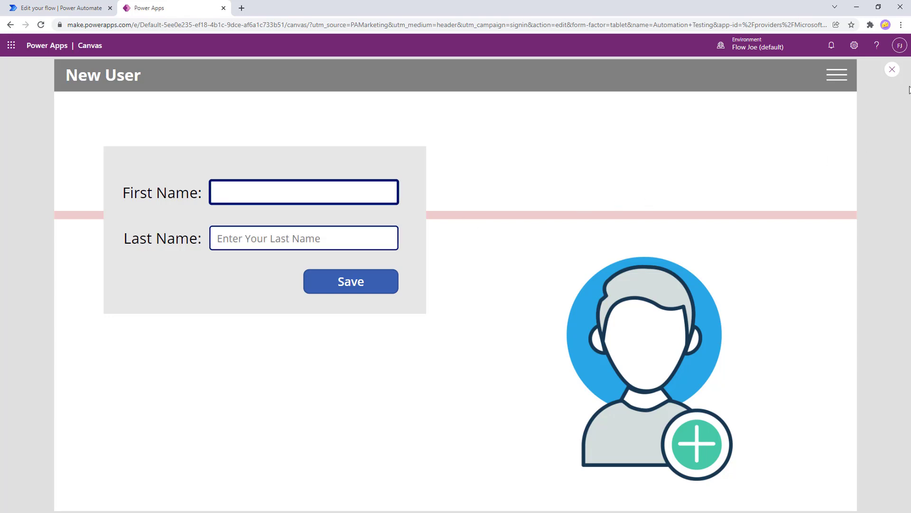
left_click(892, 69)
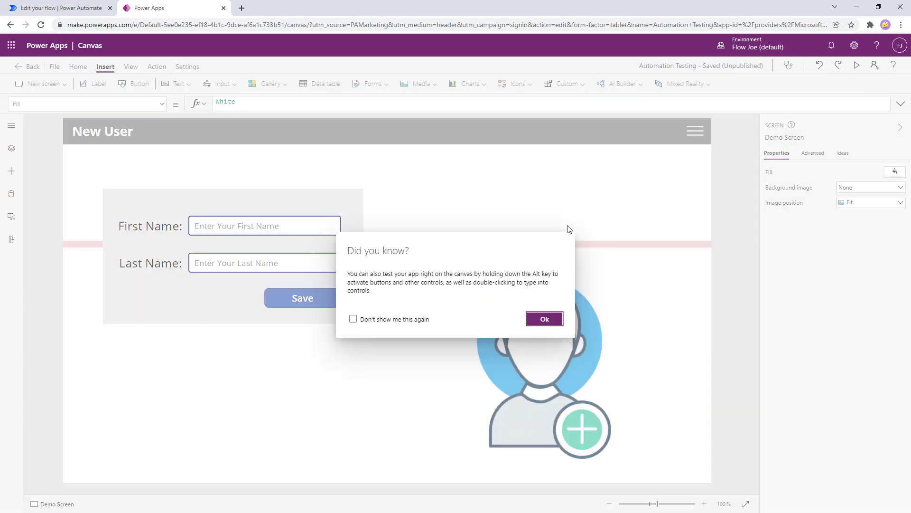
left_click(546, 320)
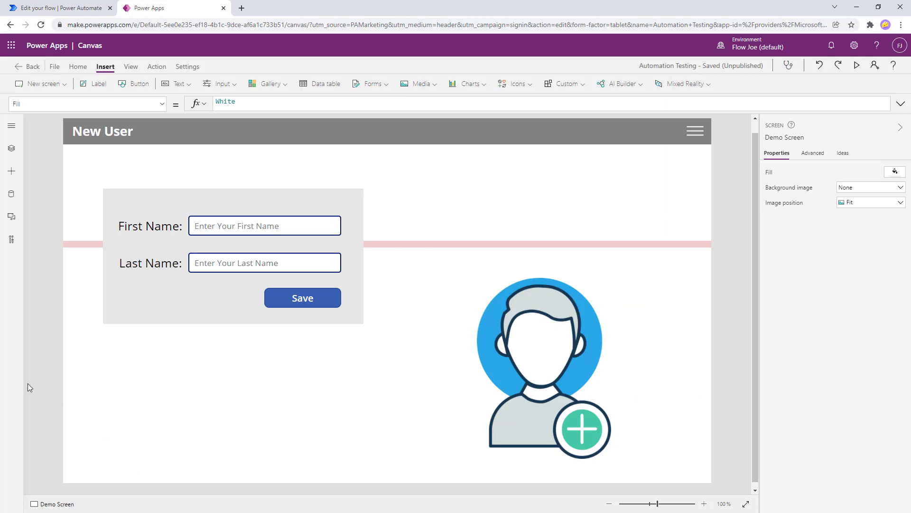
Step: Enable the experimental Formula-level error management feature for the app and open its tests in Test Studio
left_click(12, 242)
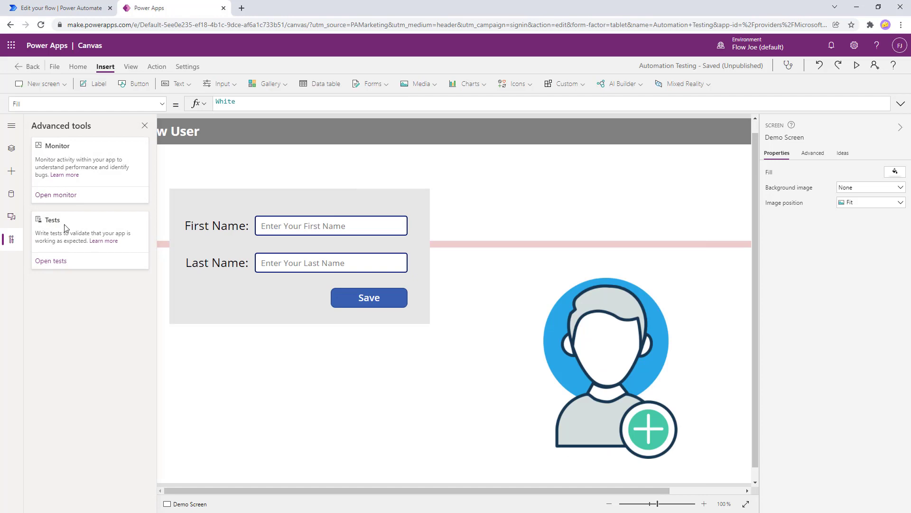
left_click(52, 262)
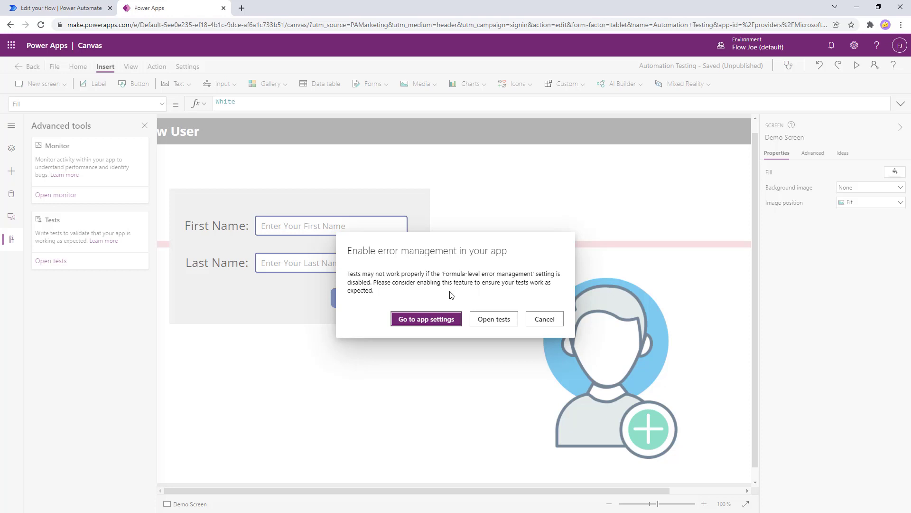
left_click(424, 326)
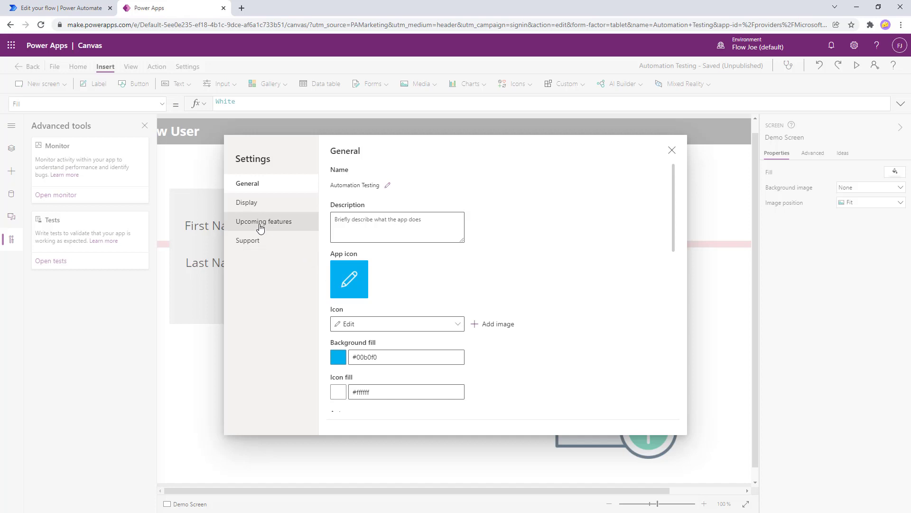
left_click(261, 228)
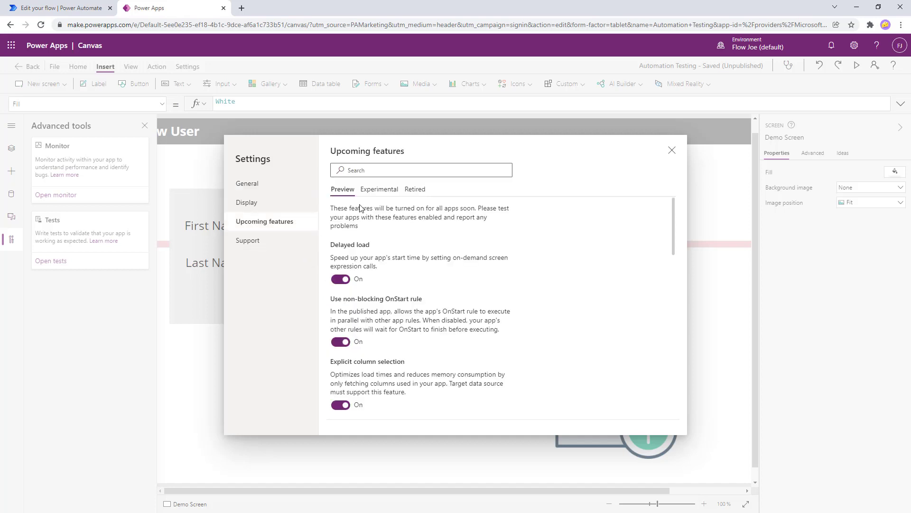
left_click(380, 190)
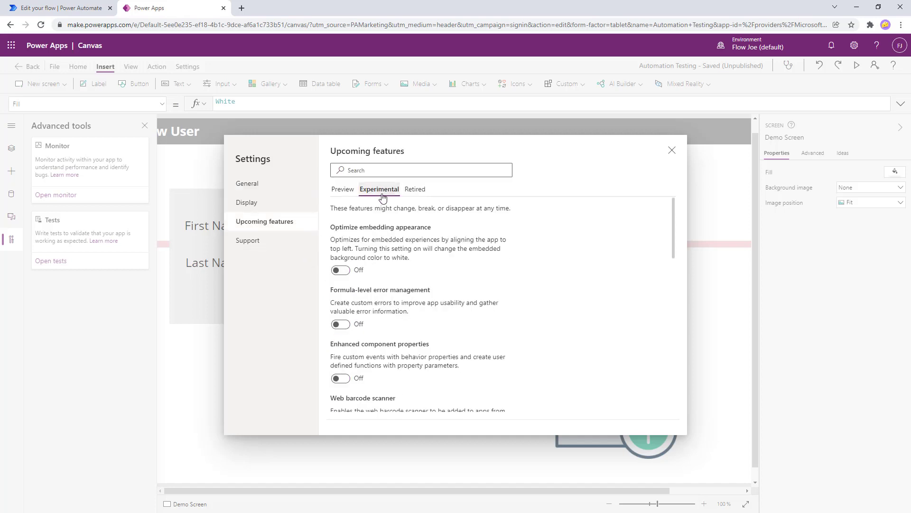
left_click(340, 325)
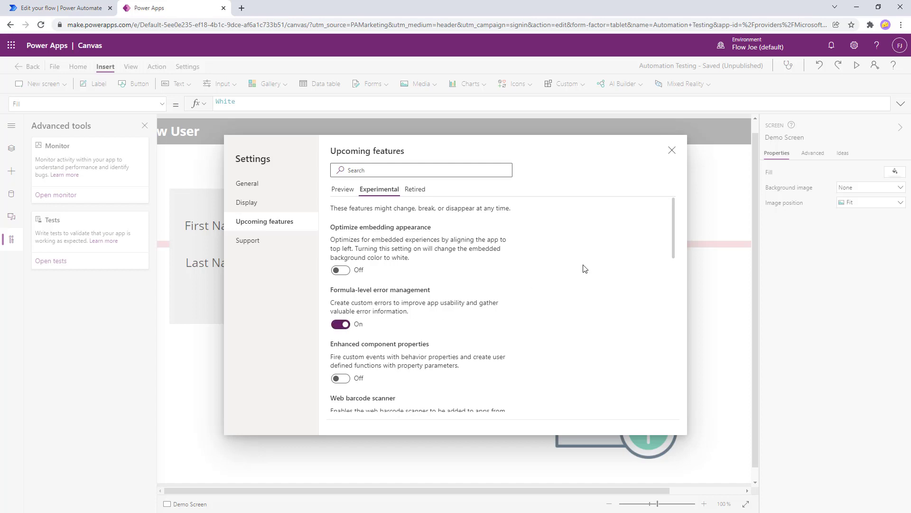
left_click(672, 150)
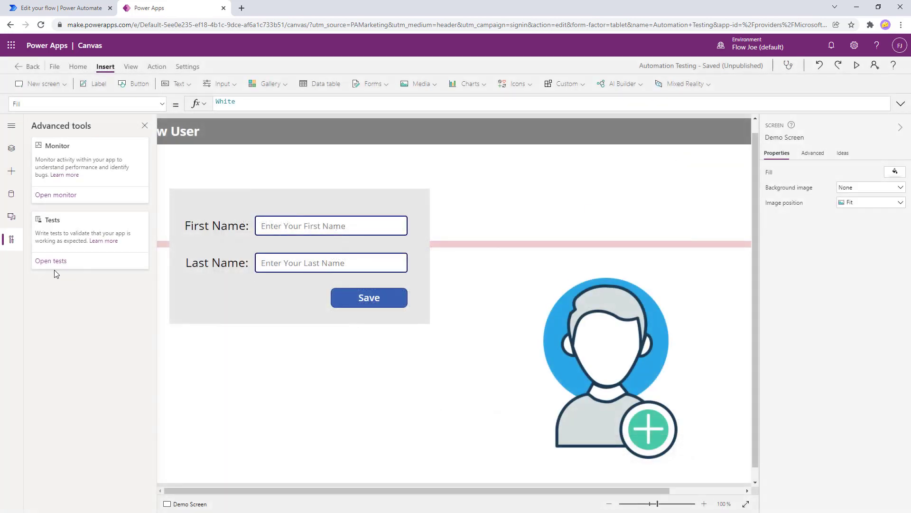
left_click(51, 261)
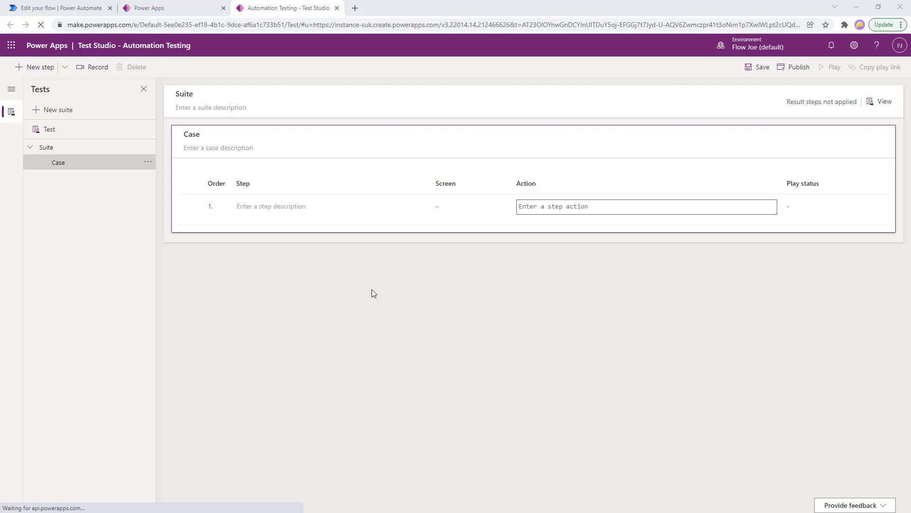
Step: Look up the control name of the First Name text input back in the app editor
left_click(184, 8)
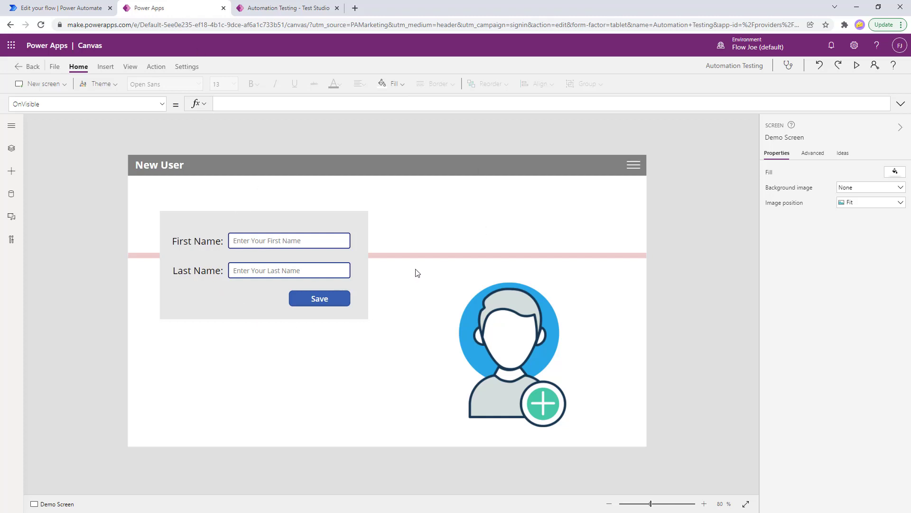
left_click(244, 245)
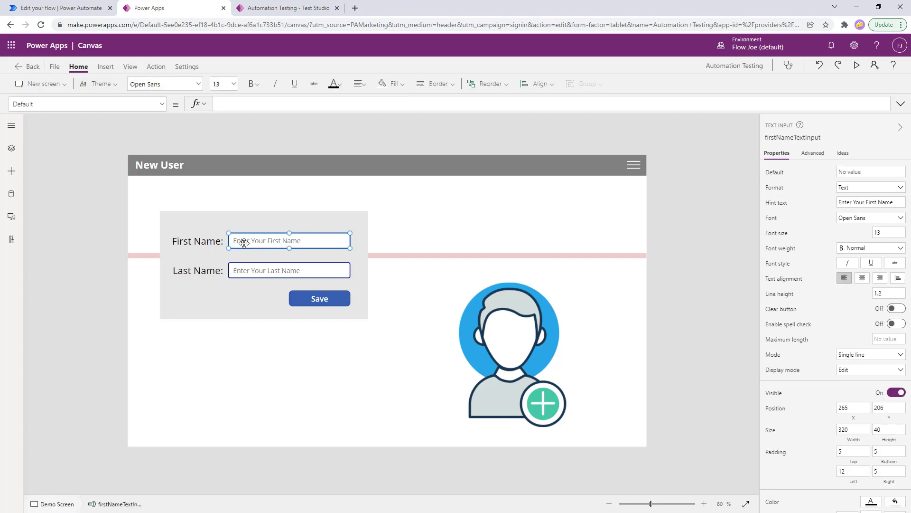
left_click(11, 149)
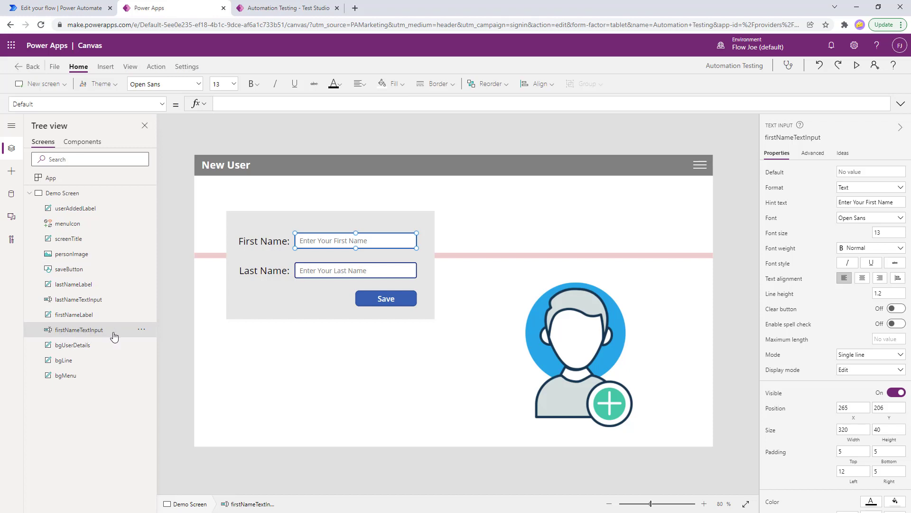
Step: In Test Studio, start the first test step's action with an empty SetProperty() function
left_click(285, 8)
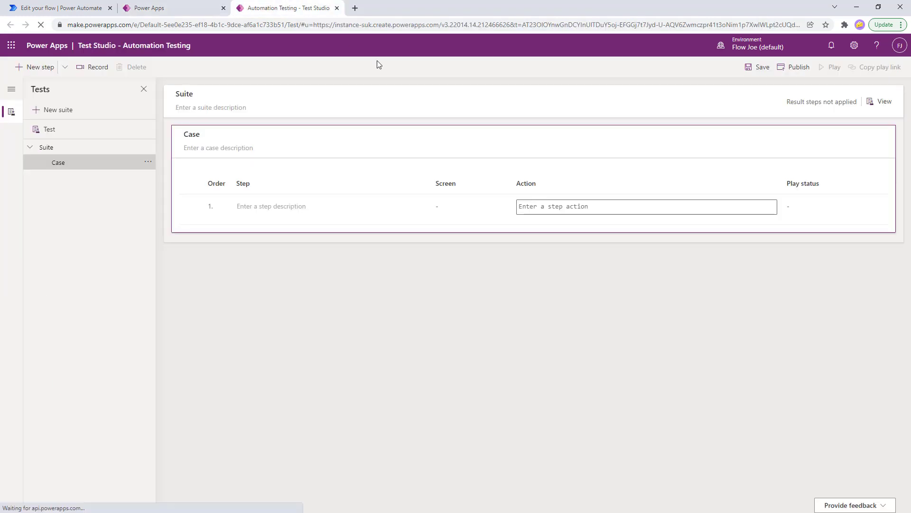
left_click(537, 208)
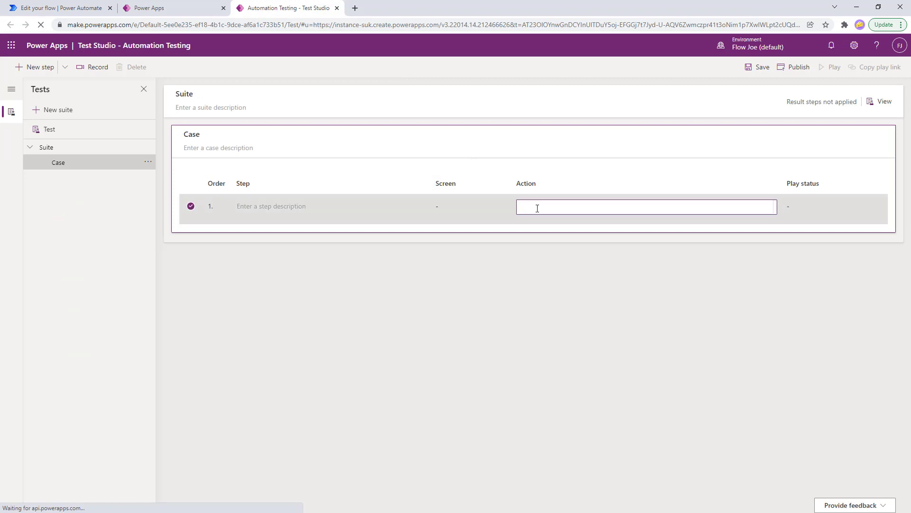
type("Set")
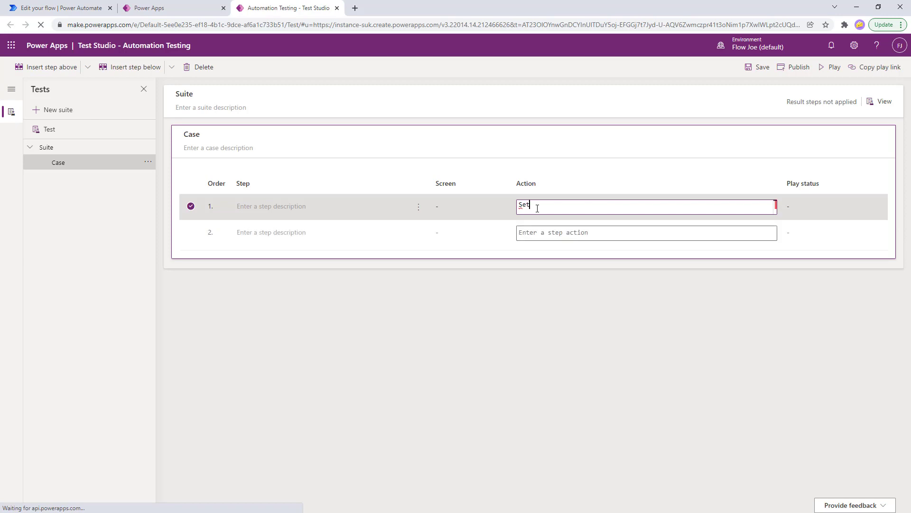
type("Property")
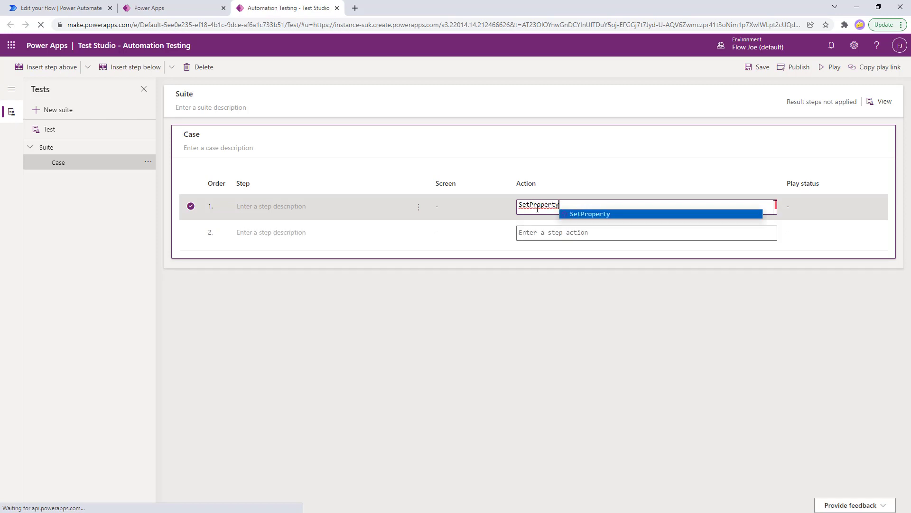
left_click(596, 214)
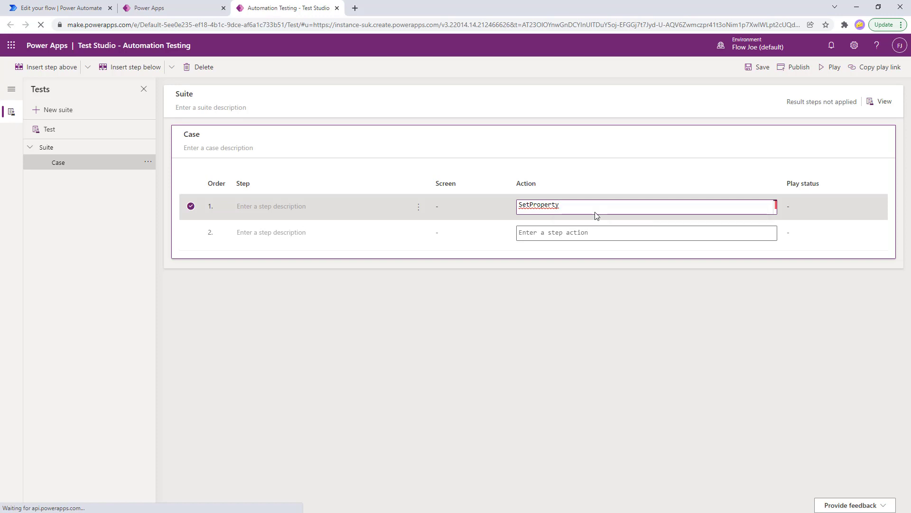
type("(")
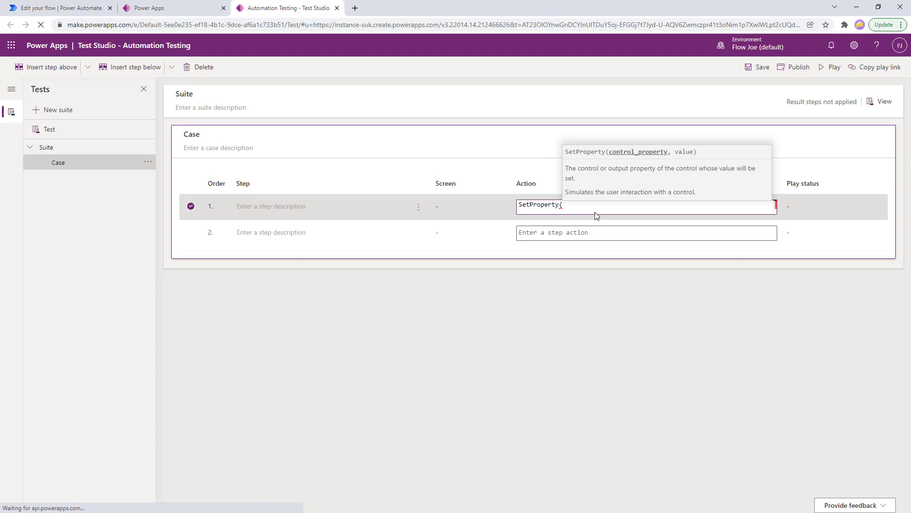
type(")")
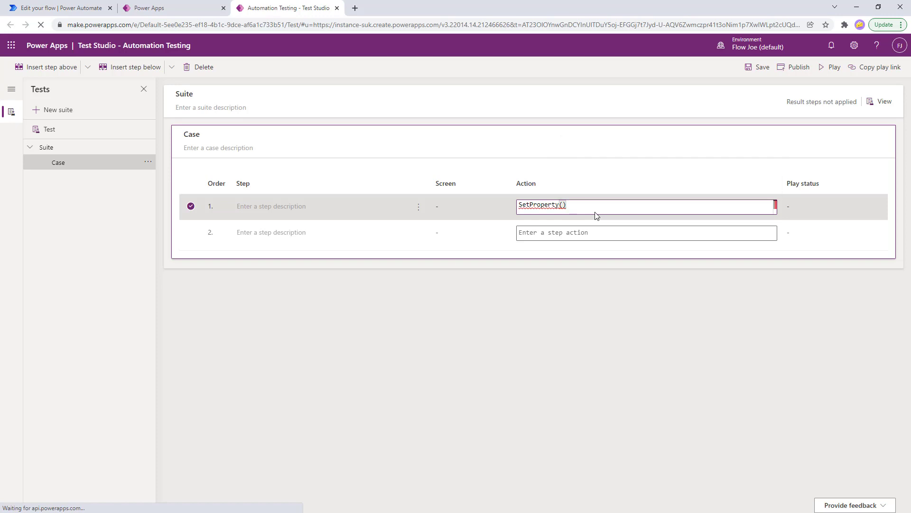
Step: Enter 'firstNameTextInput'.Text as the first argument of the SetProperty action
key("Left")
type("'")
type("'")
type("first")
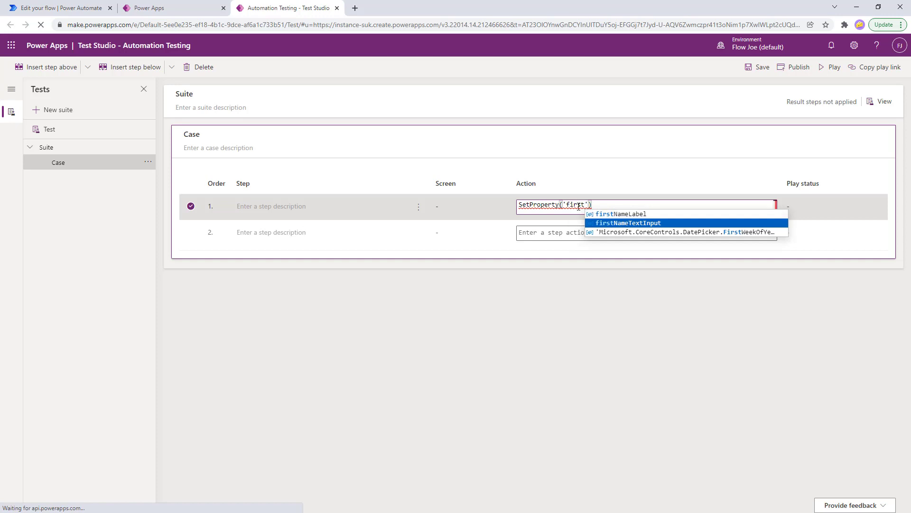
left_click(615, 223)
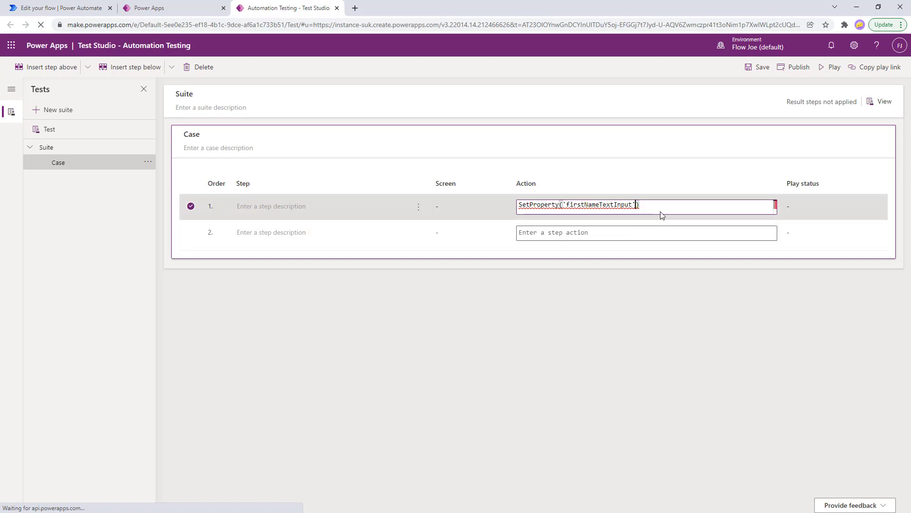
type(".T")
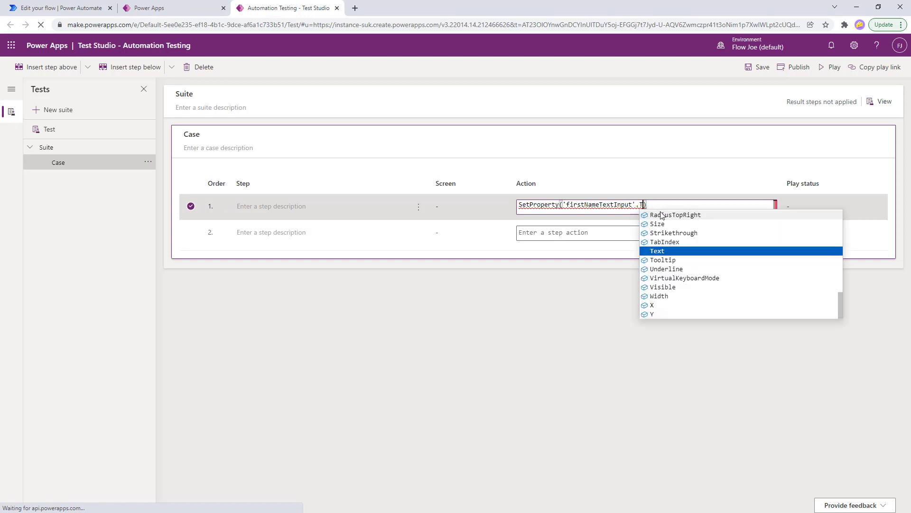
type("ex")
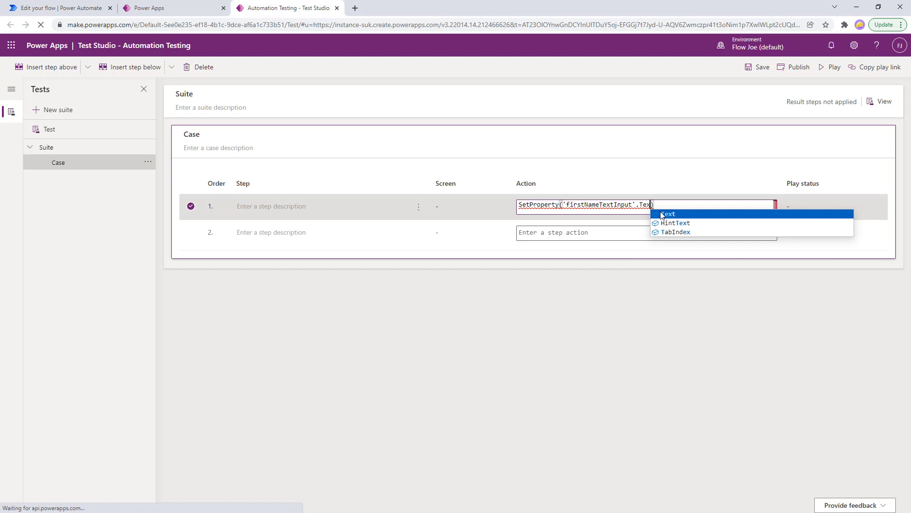
left_click(667, 215)
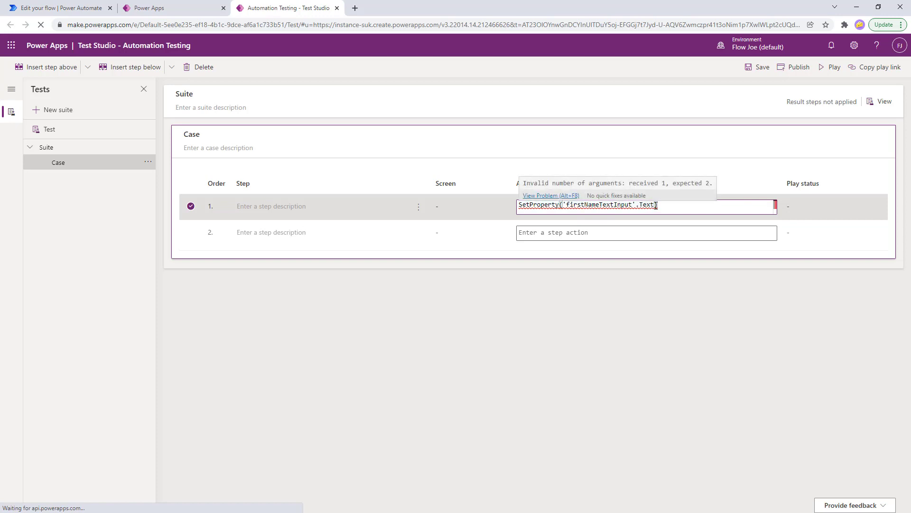
Step: Add the sample first name as a quoted second argument of SetProperty and commit the action
type(", \"")
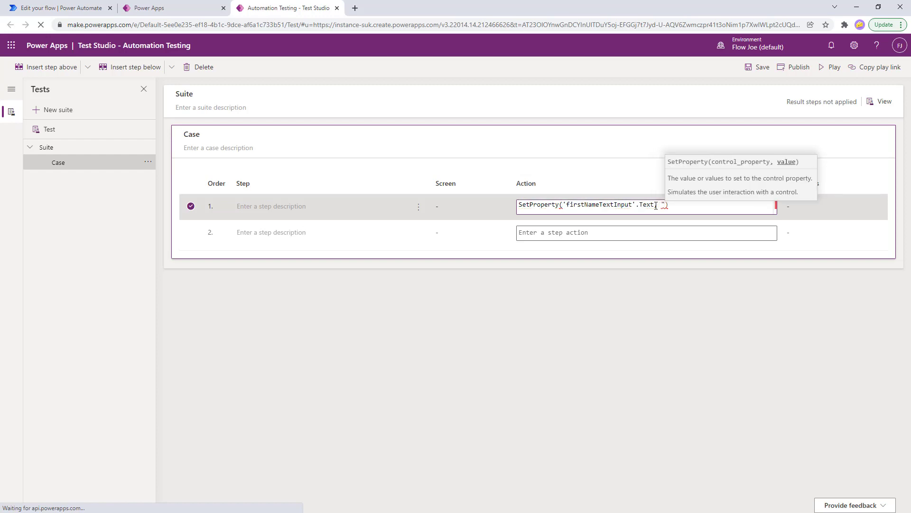
type("\"Flow")
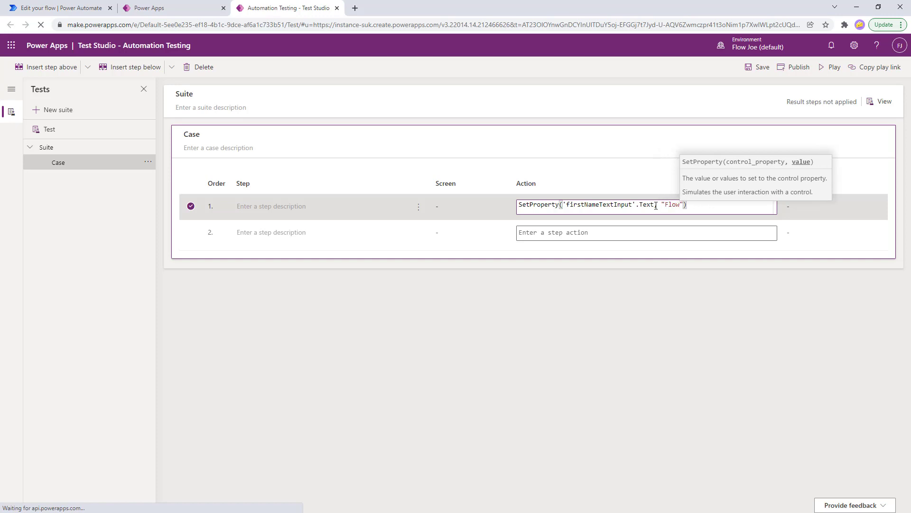
left_click(700, 207)
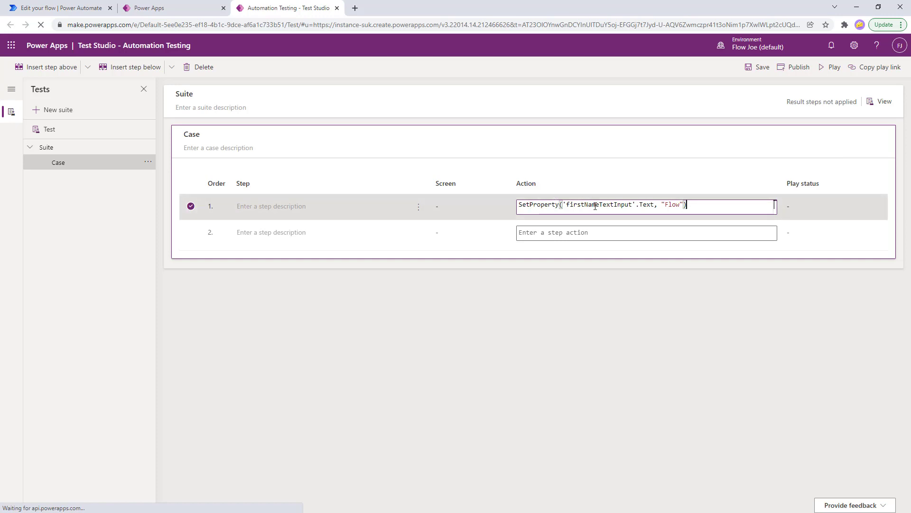
left_click(670, 204)
key("BackSpace")
type("F")
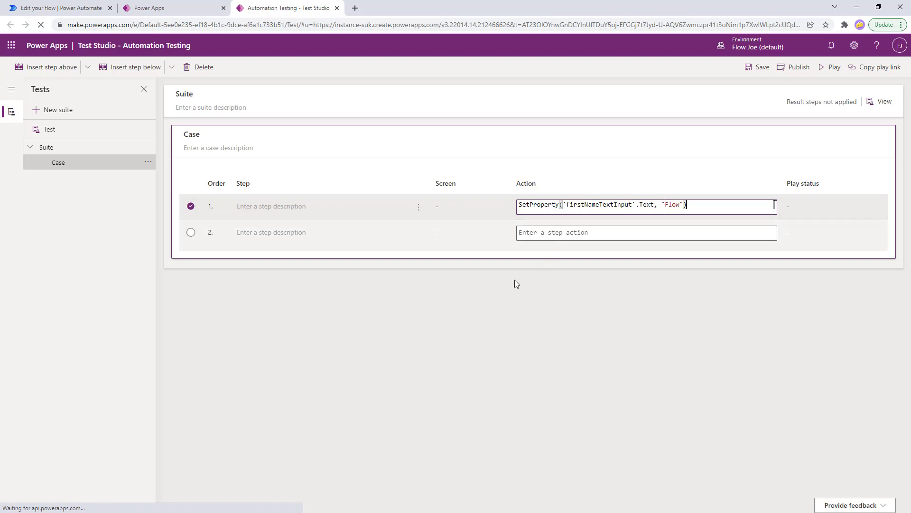
left_click(456, 256)
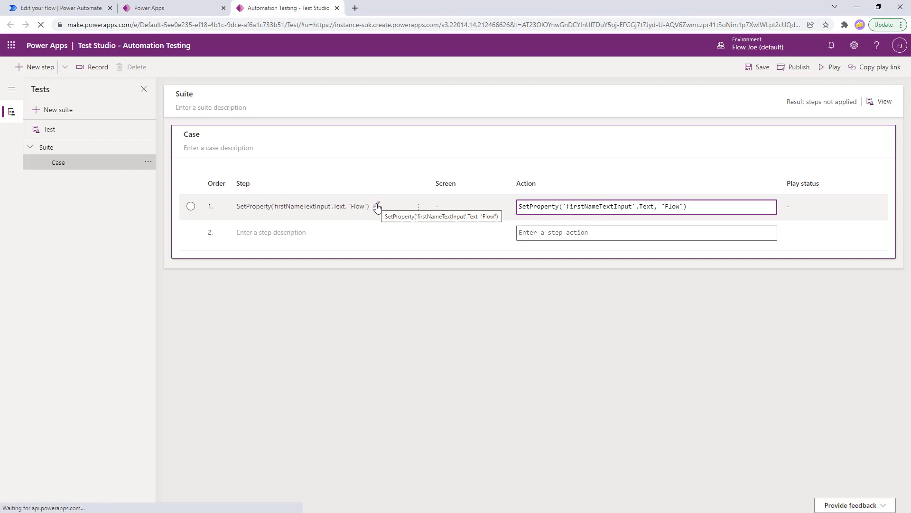
Step: Change the first test step's description to "First Name Input Box"
left_click(377, 207)
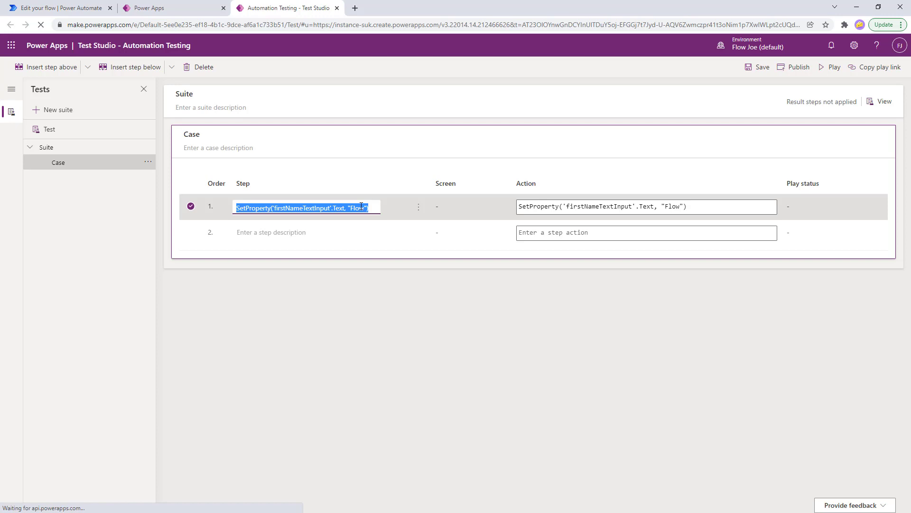
type("First Name Input Box")
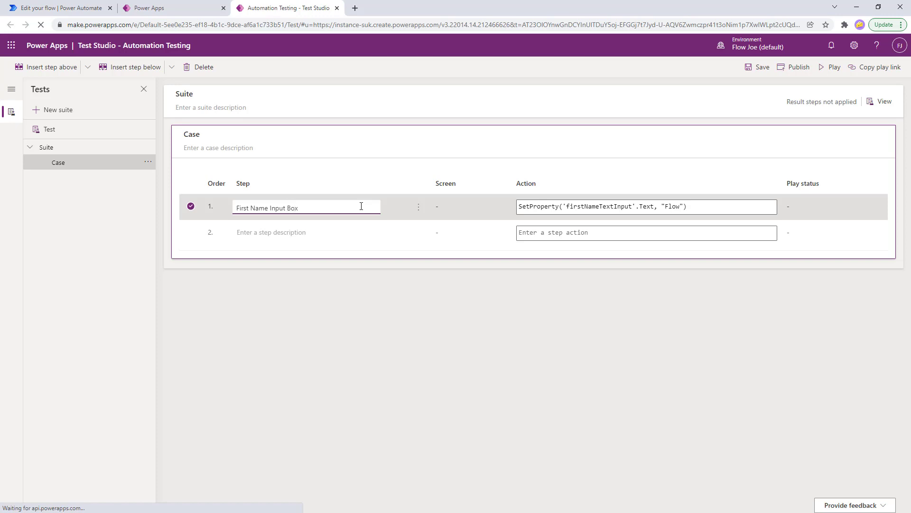
Step: Extend the first test step's description with "enters" followed by the sample first name in quotes
type(" enters \"Flow\"")
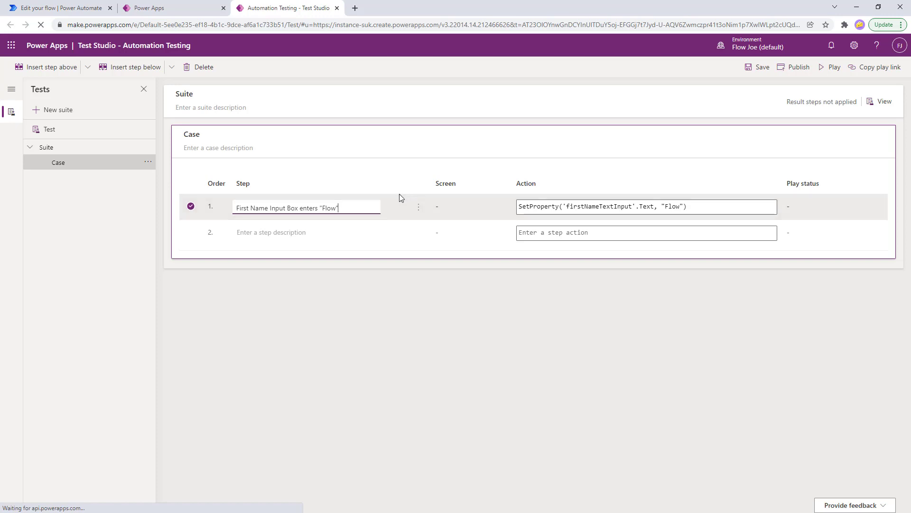
left_click(674, 208)
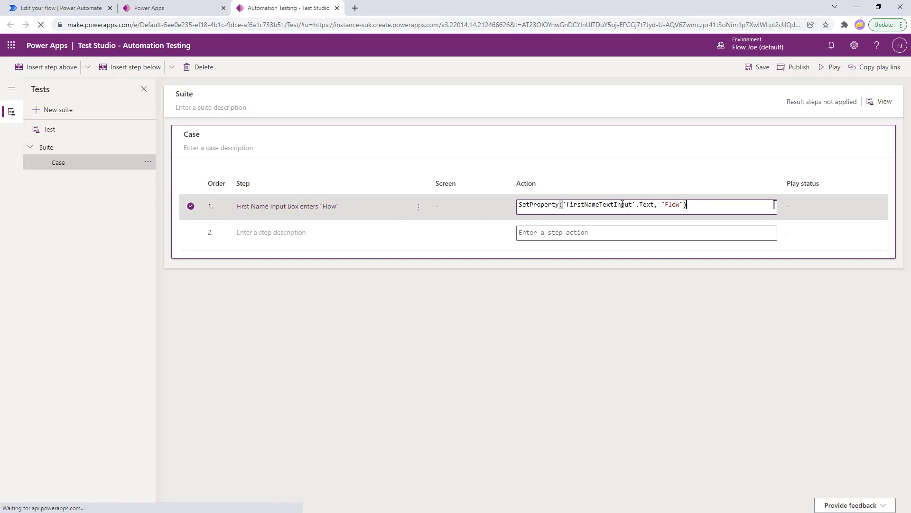
Step: Save and publish the test case, play it to check the First Name step, and return to the case
left_click(761, 68)
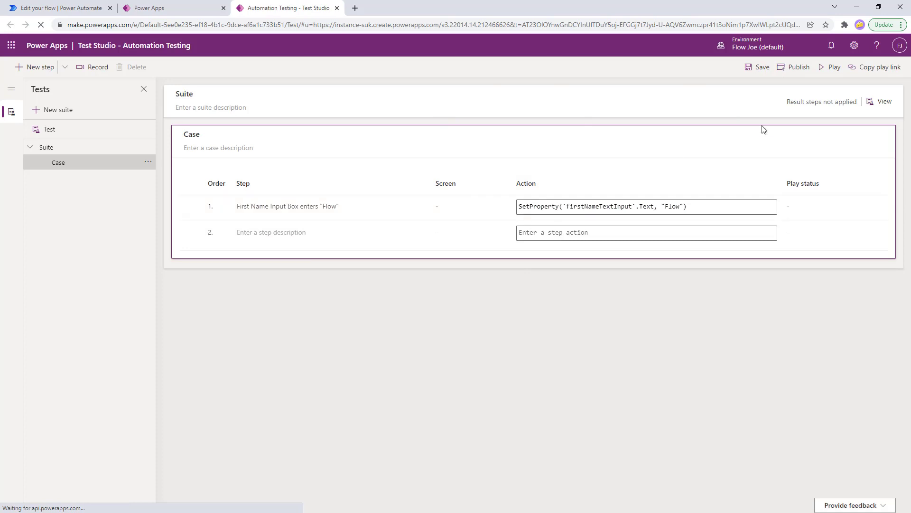
left_click(824, 71)
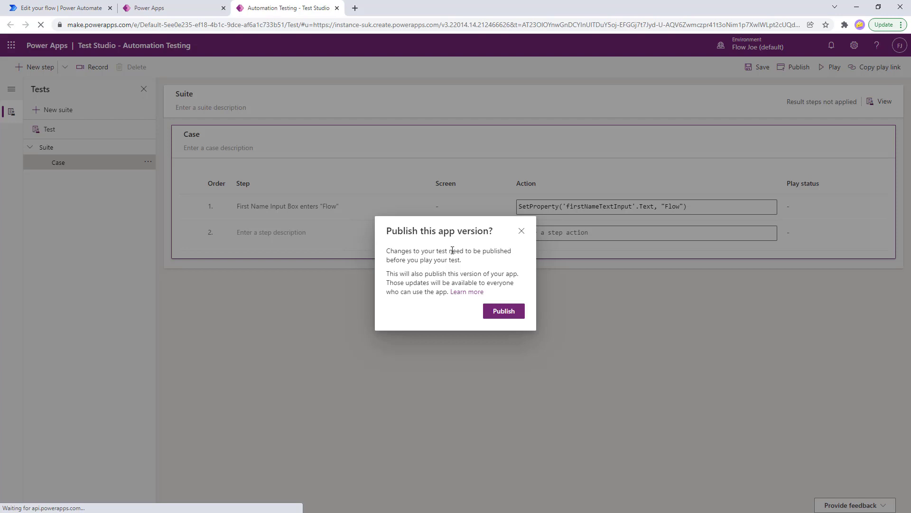
left_click(505, 312)
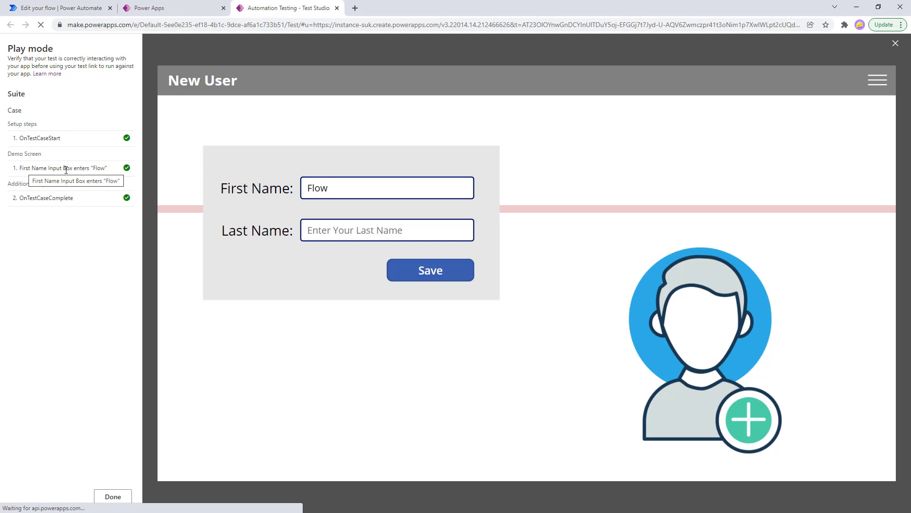
left_click(82, 167)
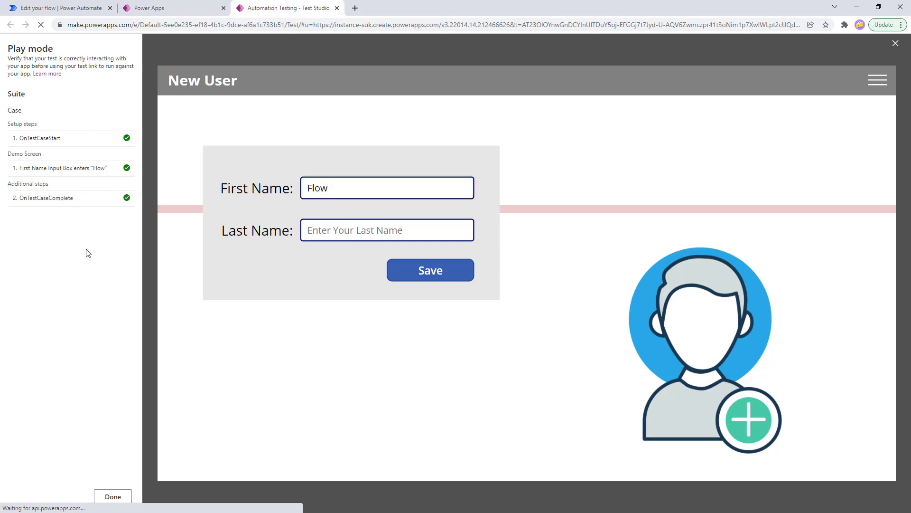
left_click(119, 496)
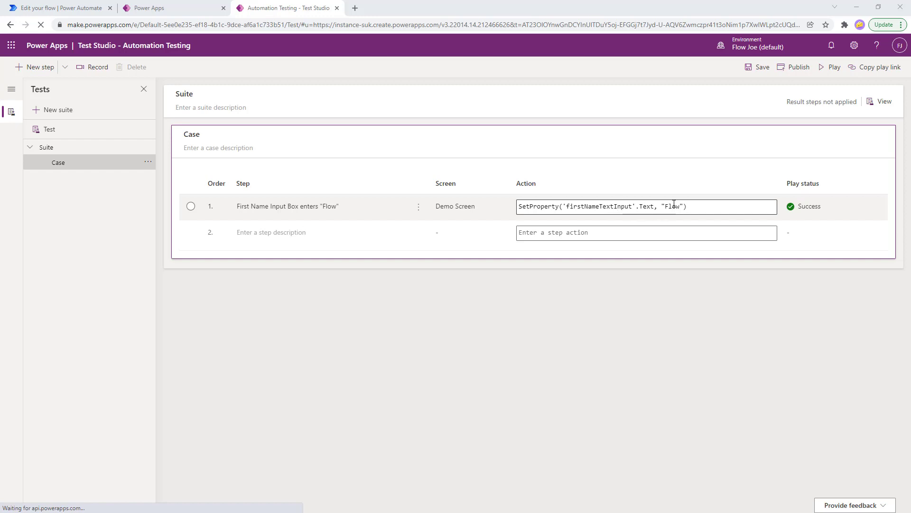
Step: Start the second test step's action as an Assert function on firstNameTextInput.Text
left_click(573, 236)
type("Assert")
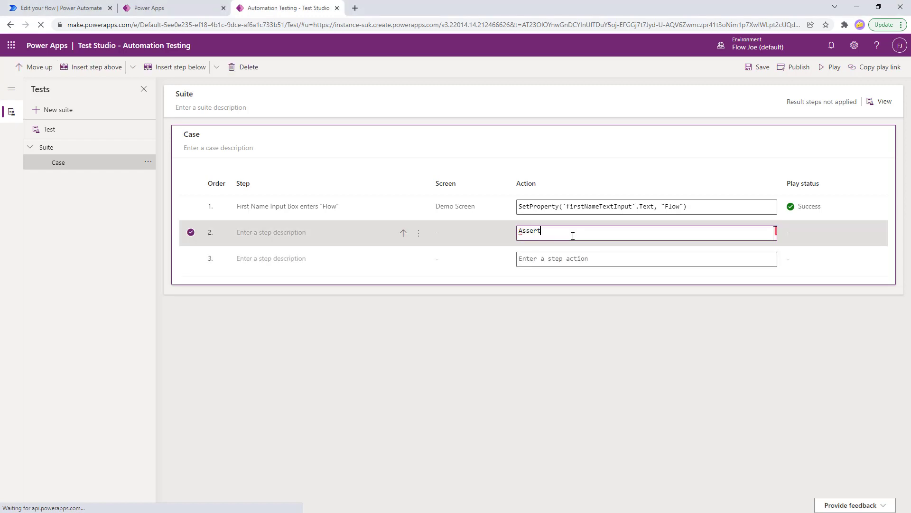
type("(")
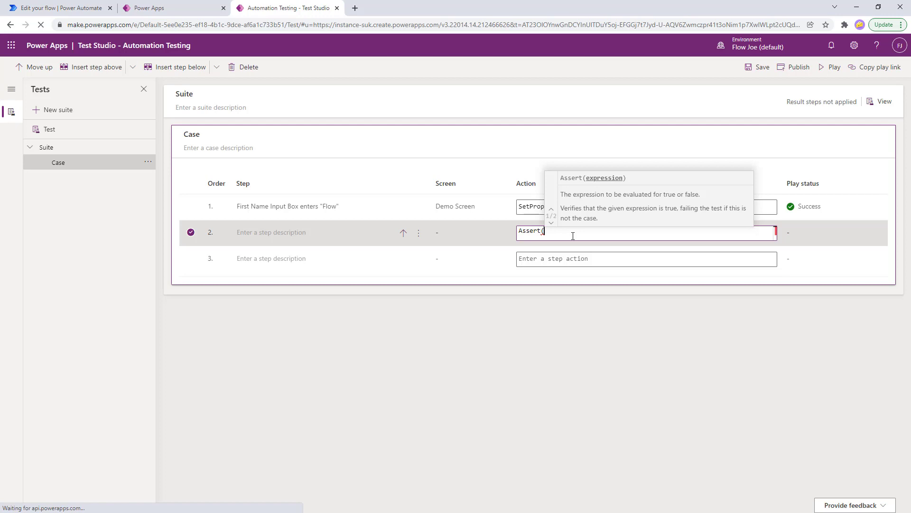
type("f")
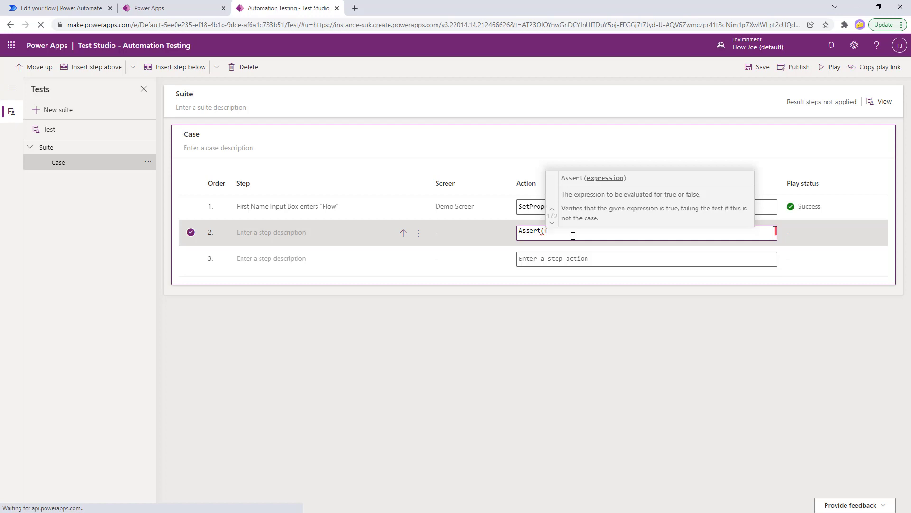
type("irst")
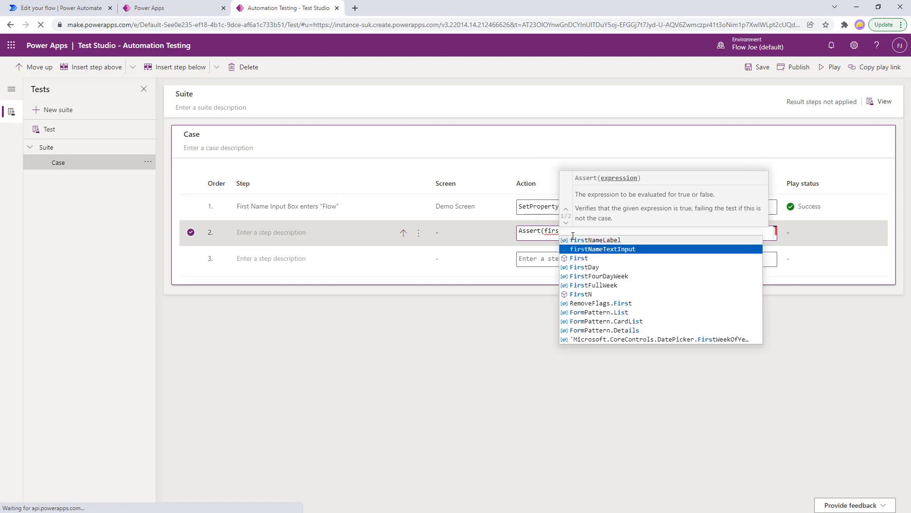
left_click(603, 254)
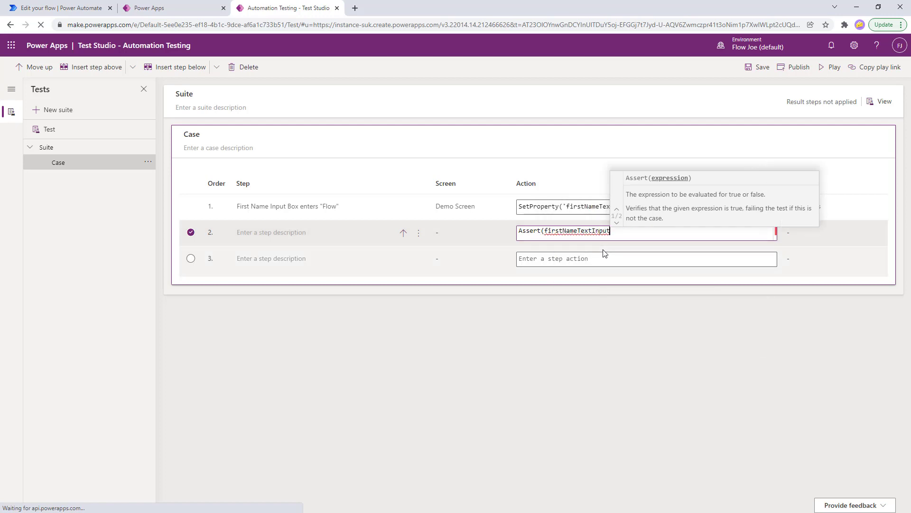
type(".T")
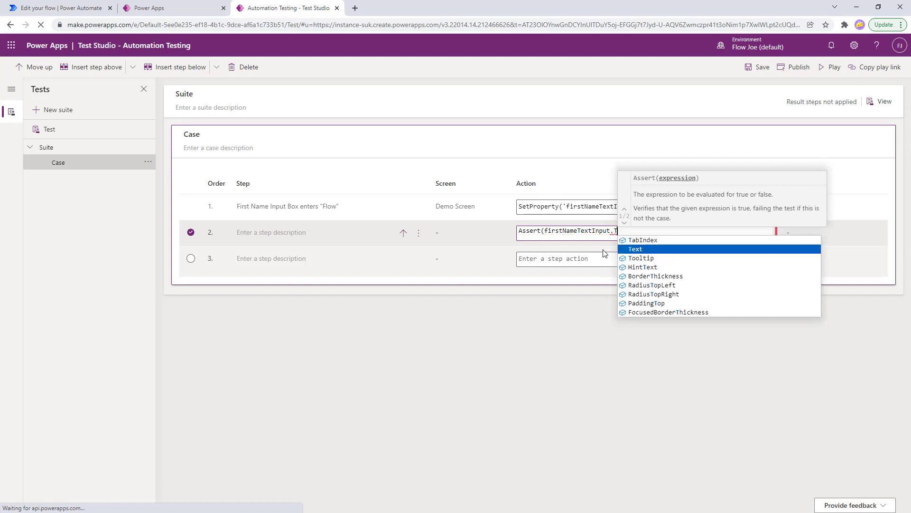
left_click(651, 250)
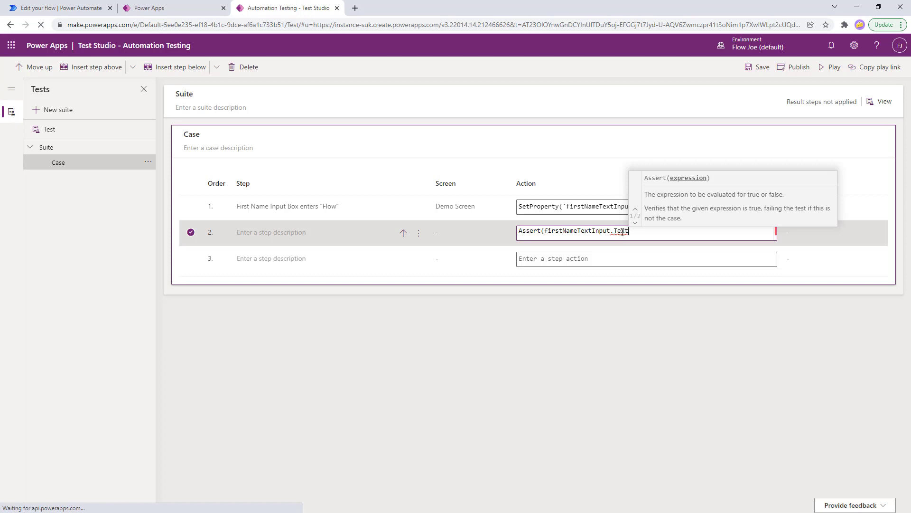
Step: Complete the Assert expression so the input's text is compared with = to the quoted sample first name
type("= ")
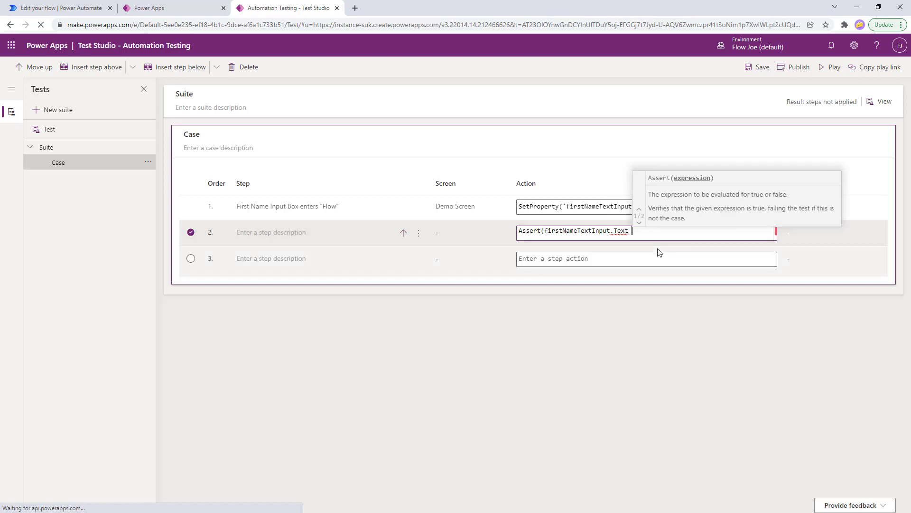
type("\"Flow\"")
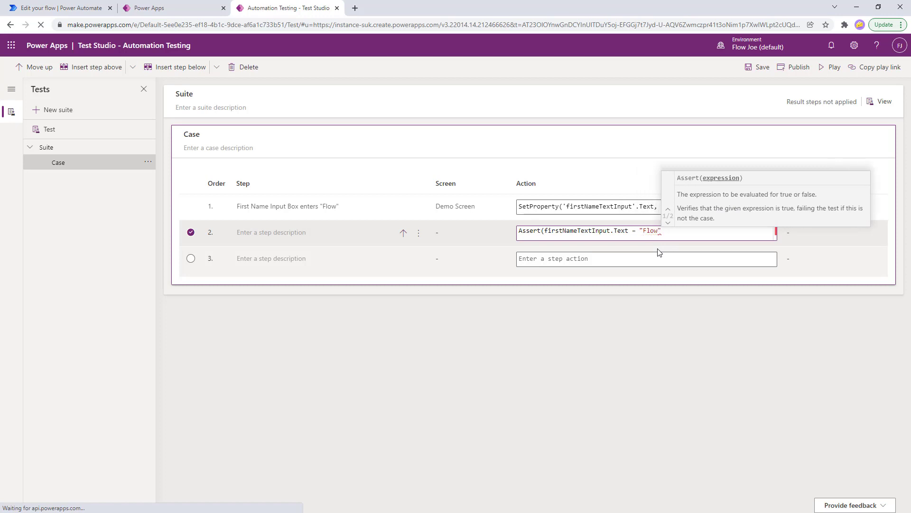
type(")")
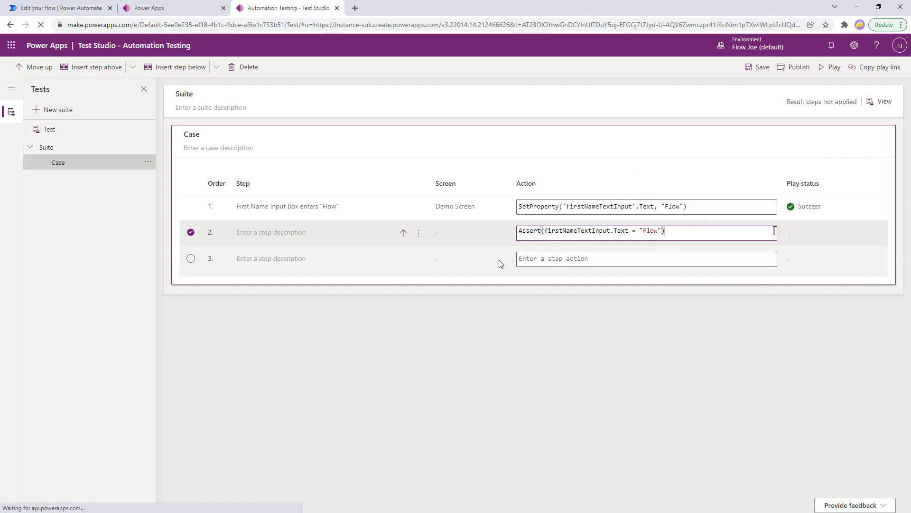
left_click(490, 283)
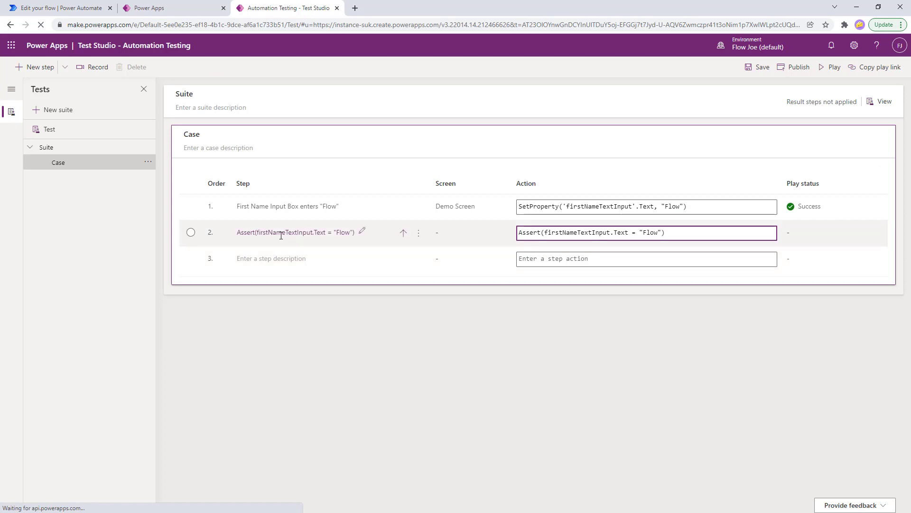
Step: Describe the second test step as "Validation: First Name Inout Box contains" followed by the quoted sample first name
left_click(363, 233)
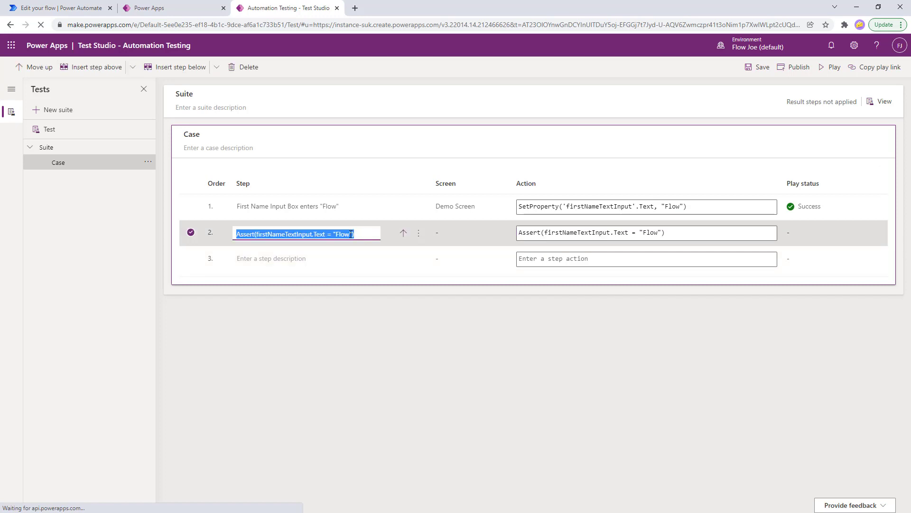
type("Val")
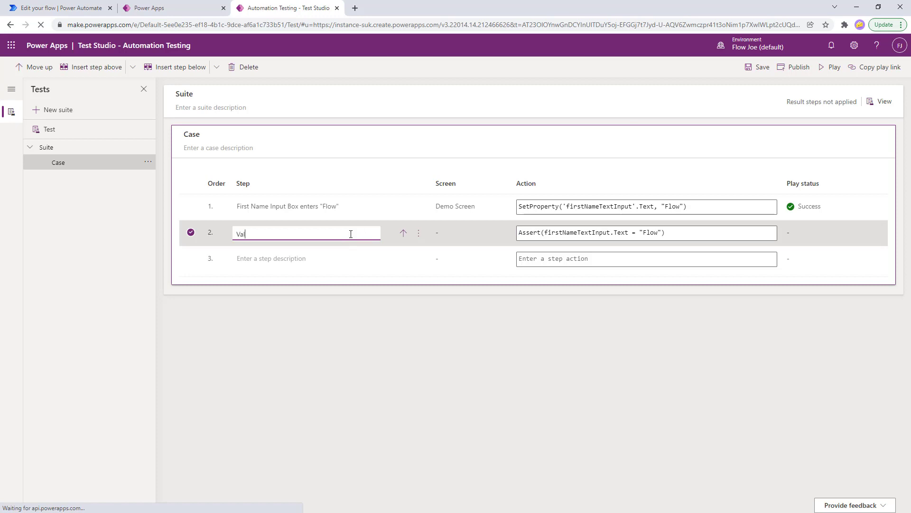
type("idation: First Name Inout Box contains \"Flow\"")
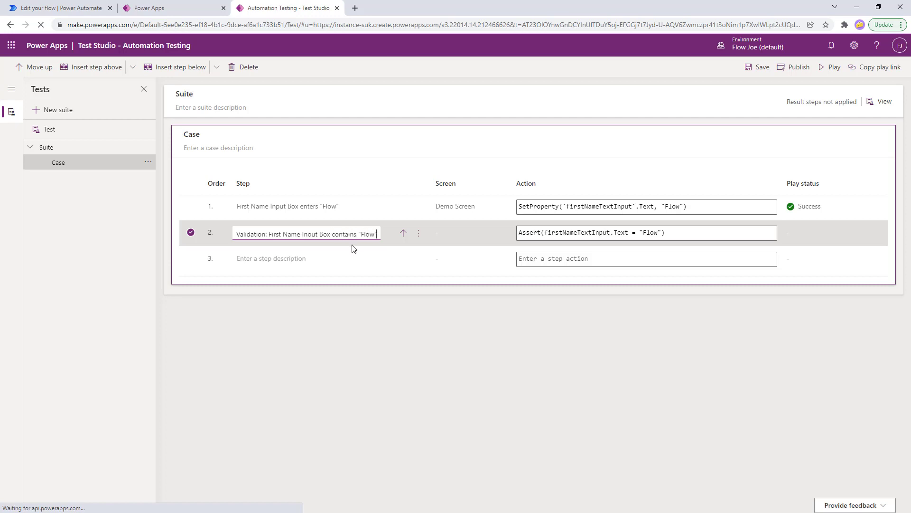
left_click(354, 247)
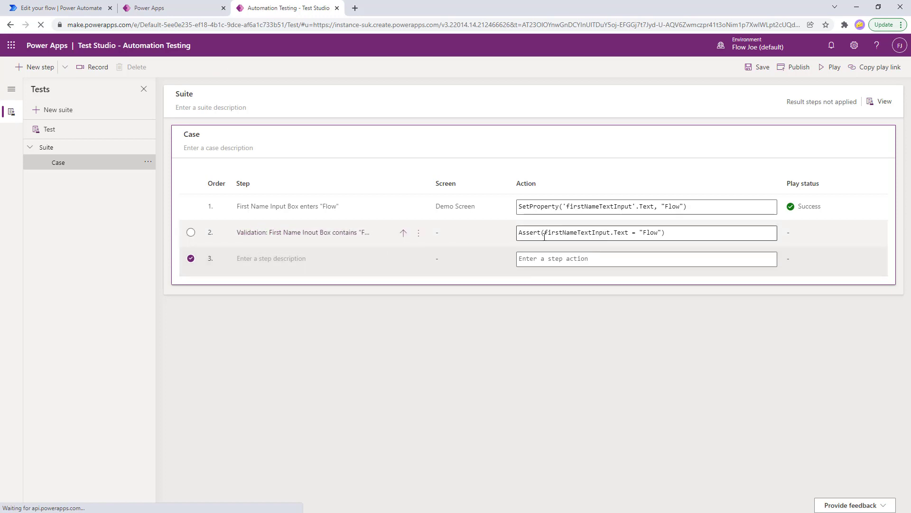
Step: Save and publish the case with its new assertion, play the test, and close play mode
left_click(761, 70)
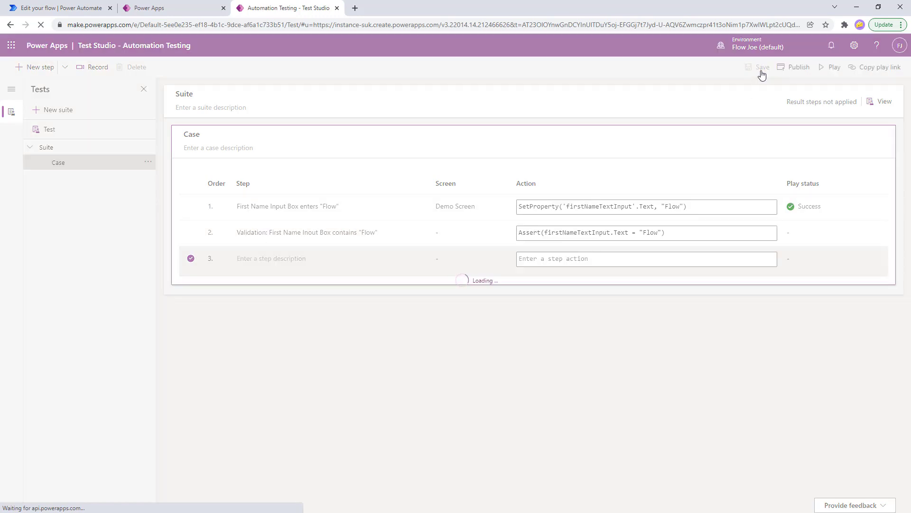
left_click(831, 68)
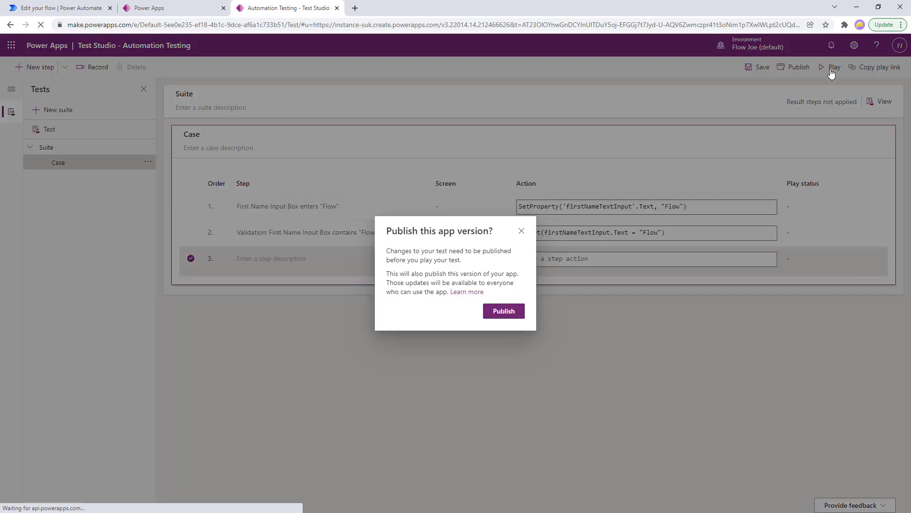
left_click(512, 311)
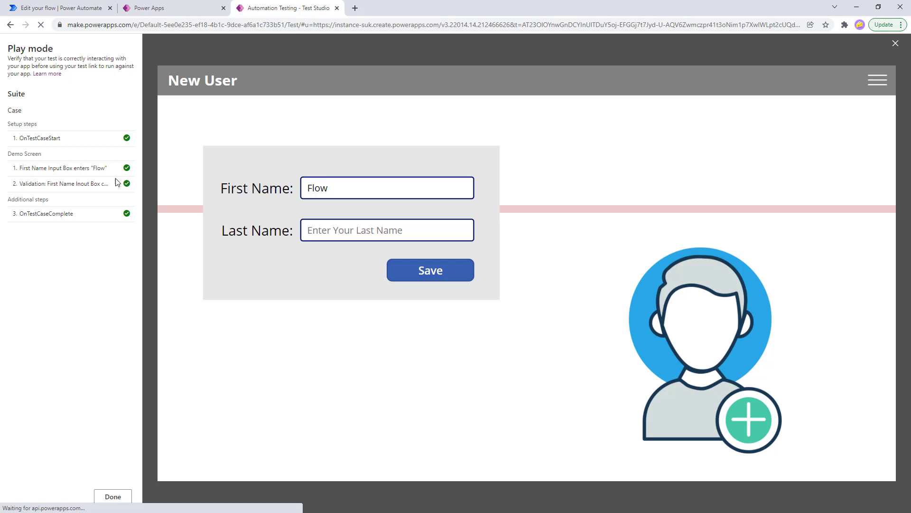
left_click(111, 497)
Step: Replace the expected value in the Assert action with a first name different from the one the first step enters
left_click(652, 233)
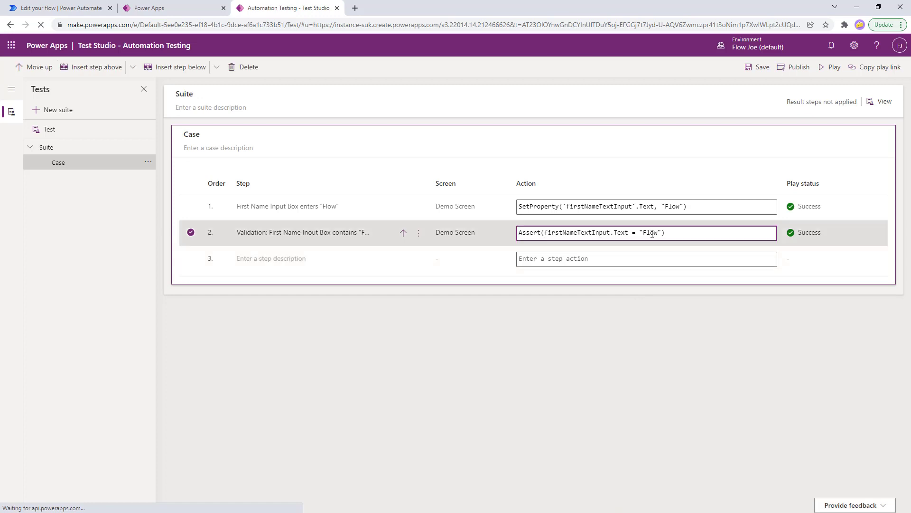
double_click(650, 232)
type("Joe")
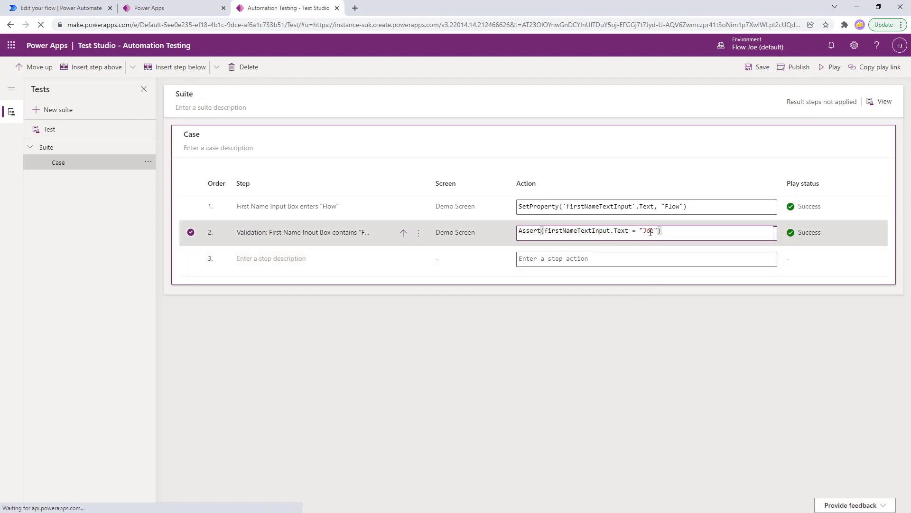
left_click(853, 236)
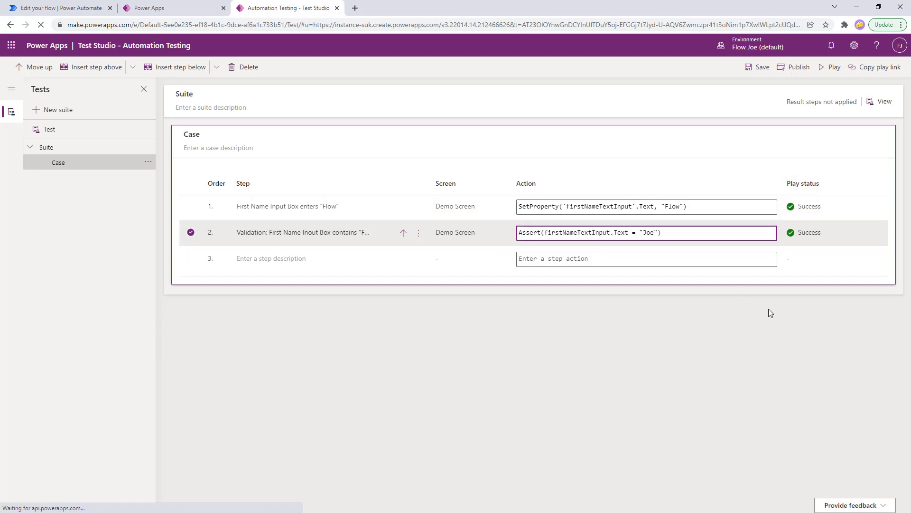
Step: Save and publish the mismatched assertion, play the test to examine its outcome, and return to the case
left_click(755, 68)
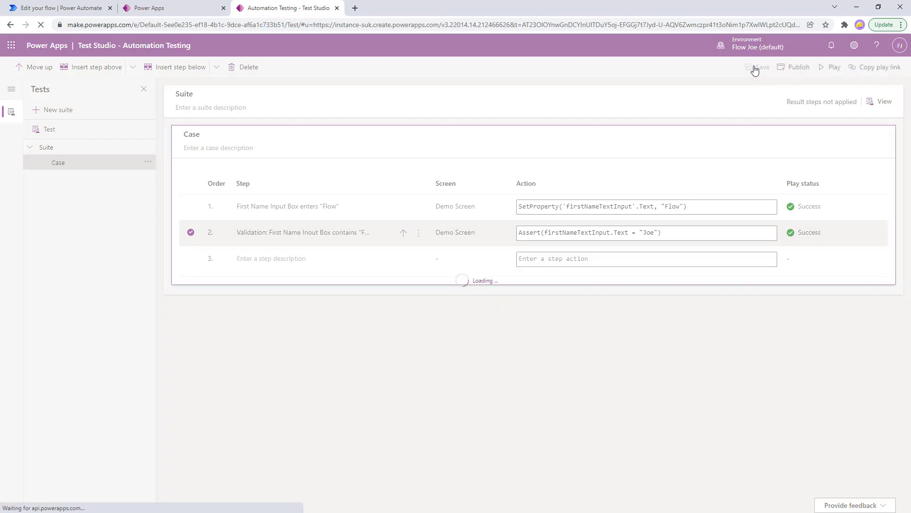
left_click(834, 68)
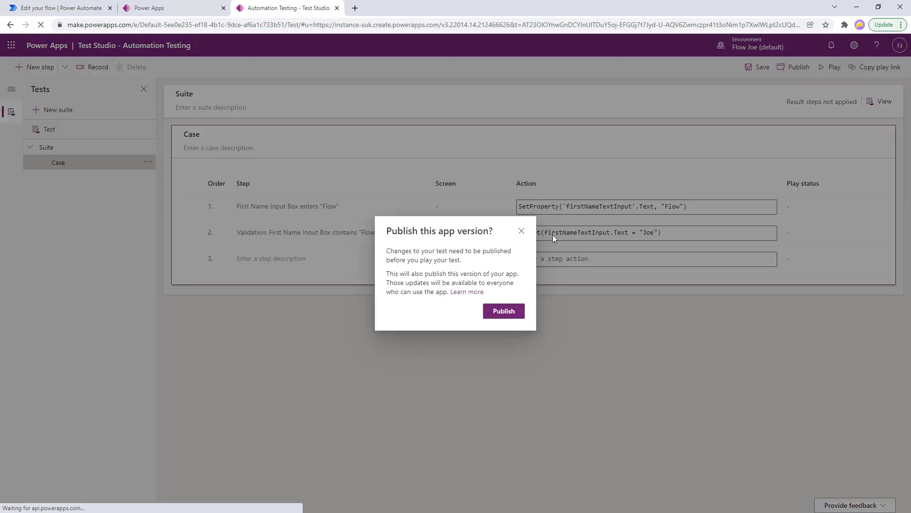
left_click(500, 317)
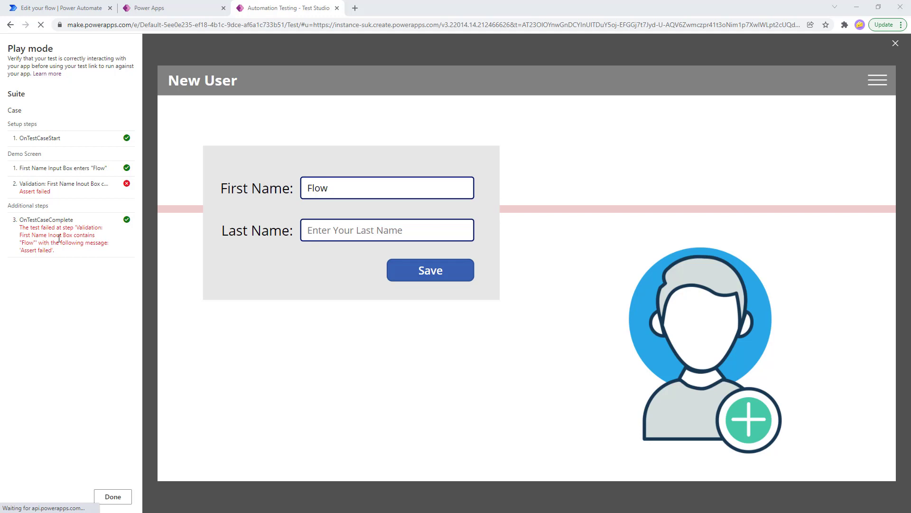
left_click(111, 496)
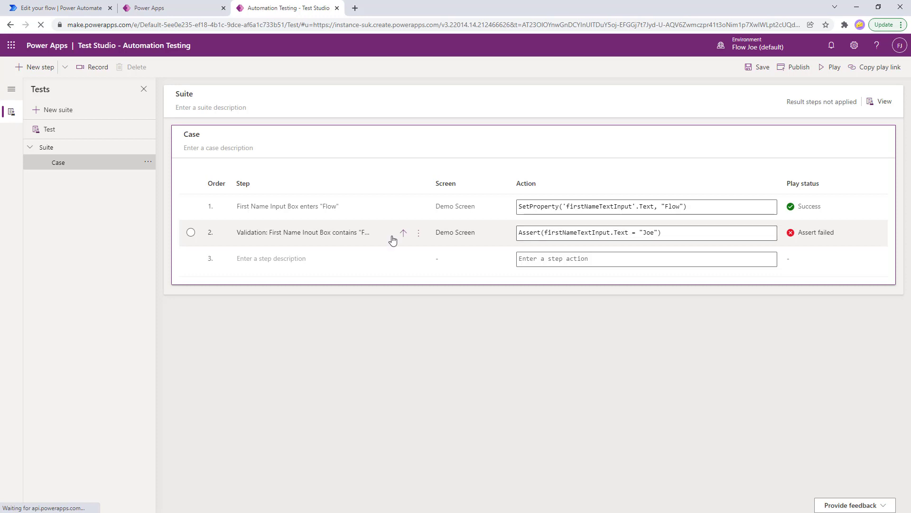
Step: Correct "Inout" to "Input" in the second test step's description
left_click(311, 233)
left_click(311, 234)
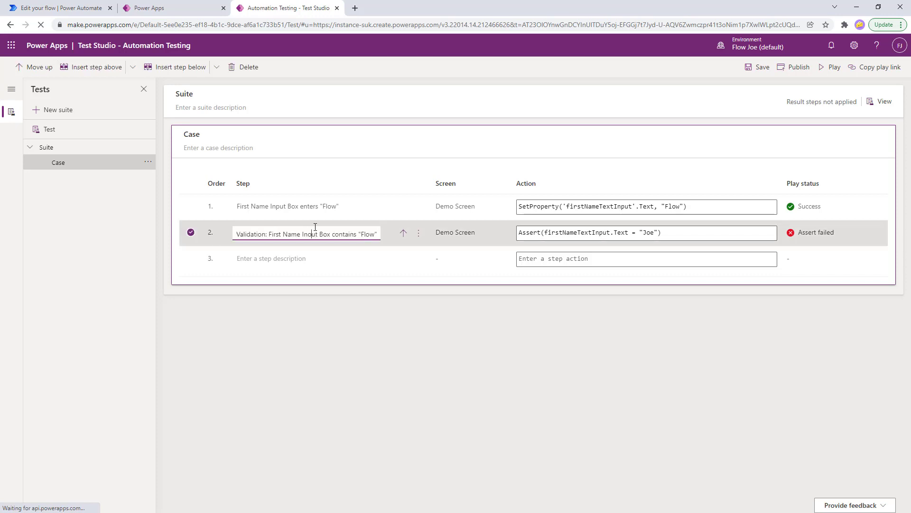
type("p")
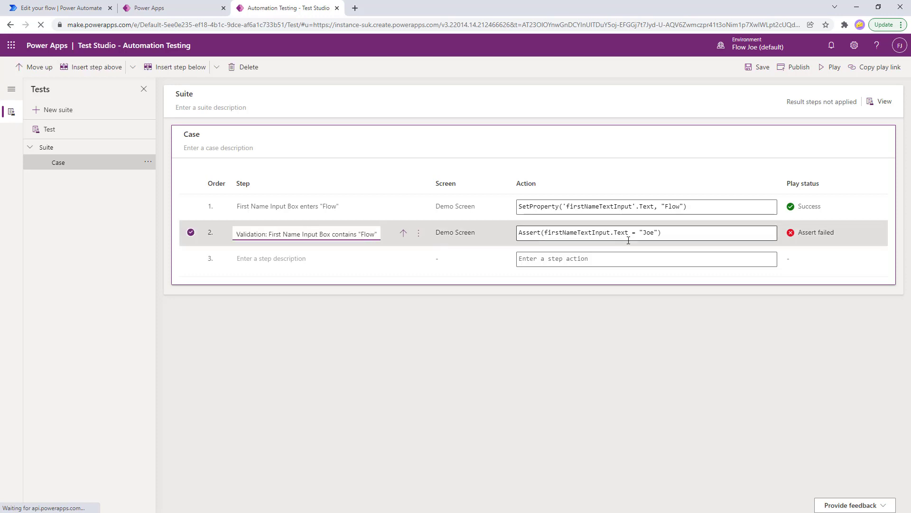
left_click(679, 232)
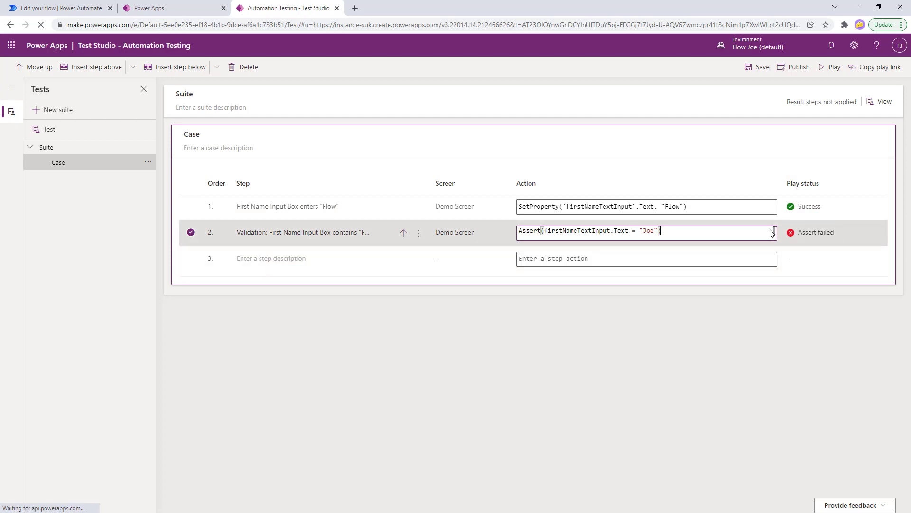
Step: Change the expected value in the second step's Assert action to match the first name entered by the first step
double_click(650, 233)
type("Flow")
left_click(808, 246)
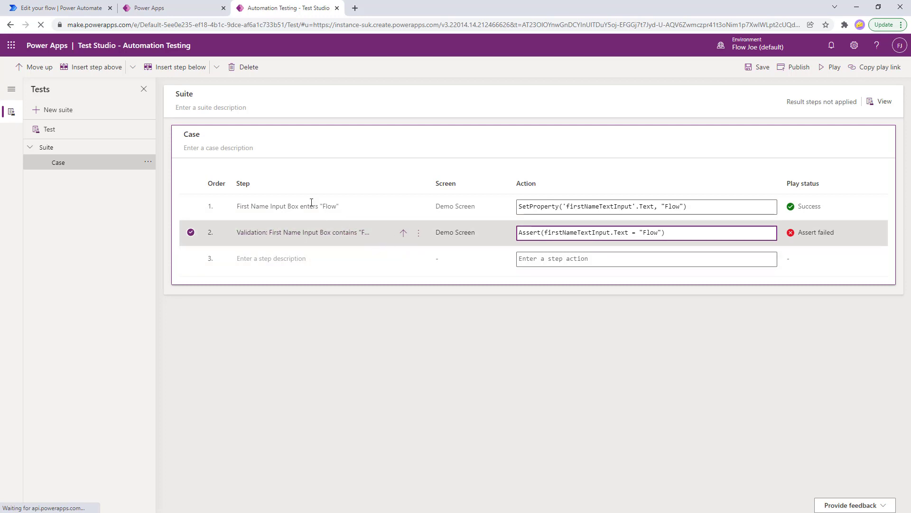
Step: Delete both existing steps from the test case
left_click(251, 71)
left_click(373, 207)
left_click(195, 75)
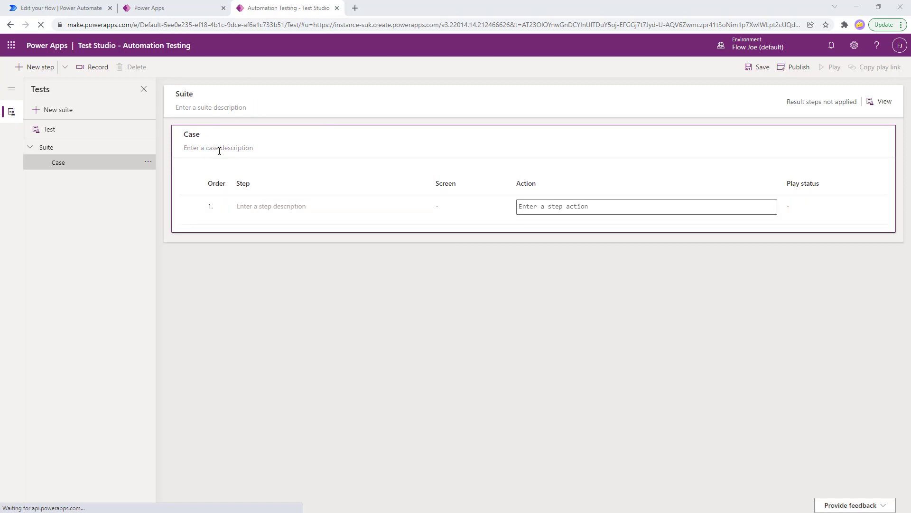
Step: Rename the case "Create a new user" and describe it as "Enter first and last name, click save and create a new user."
left_click(207, 135)
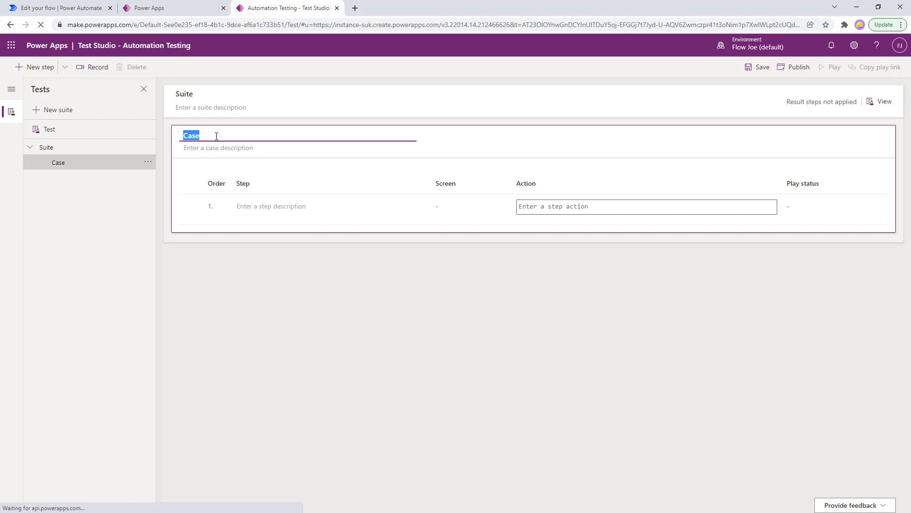
type("Create a new user")
left_click(228, 147)
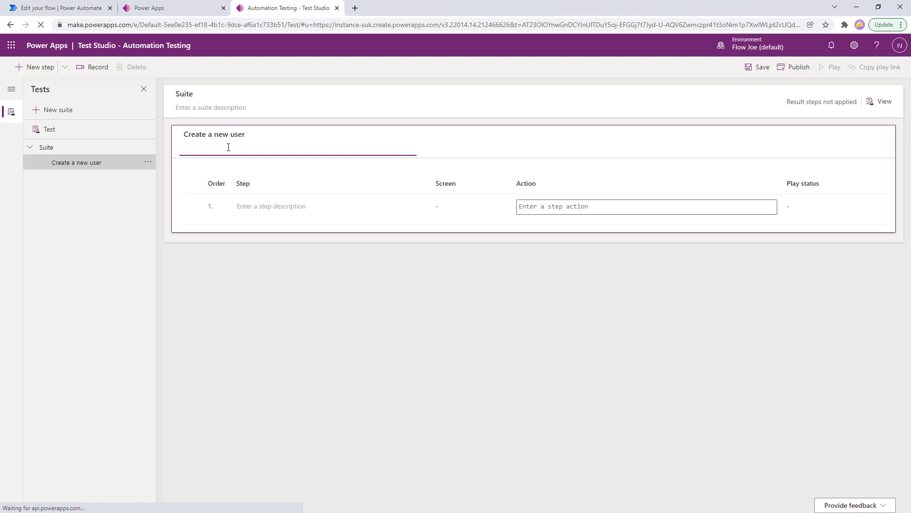
type("Enter first and last name, click save and create a new user.")
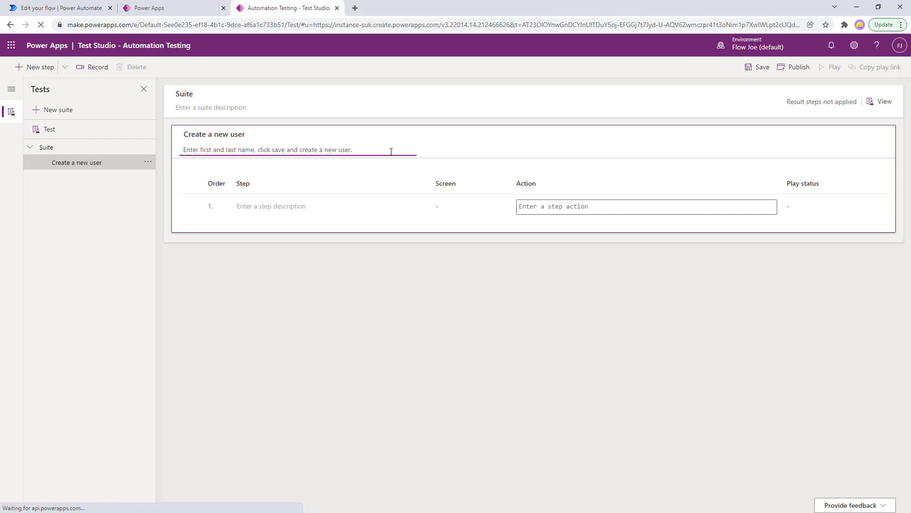
left_click(427, 145)
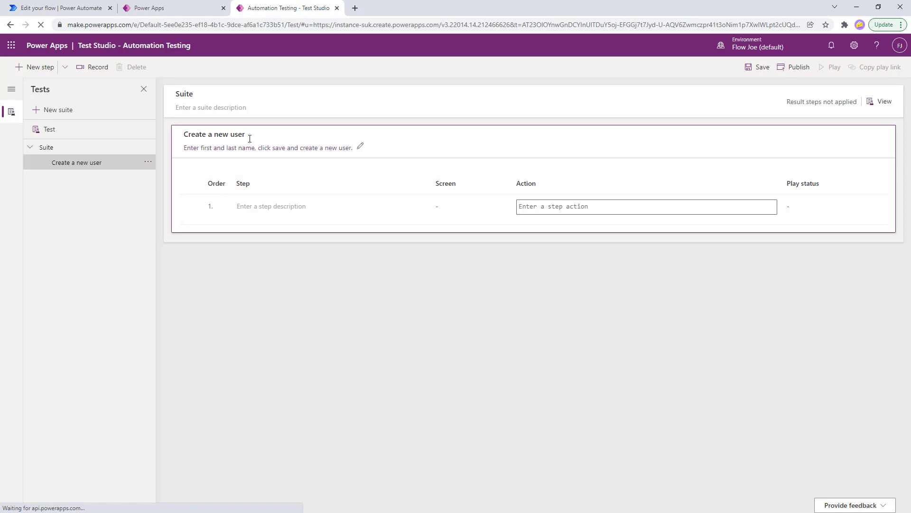
Step: Rename the suite "New User Screen" and give it the description "Test cases for the New User screen"
left_click(202, 97)
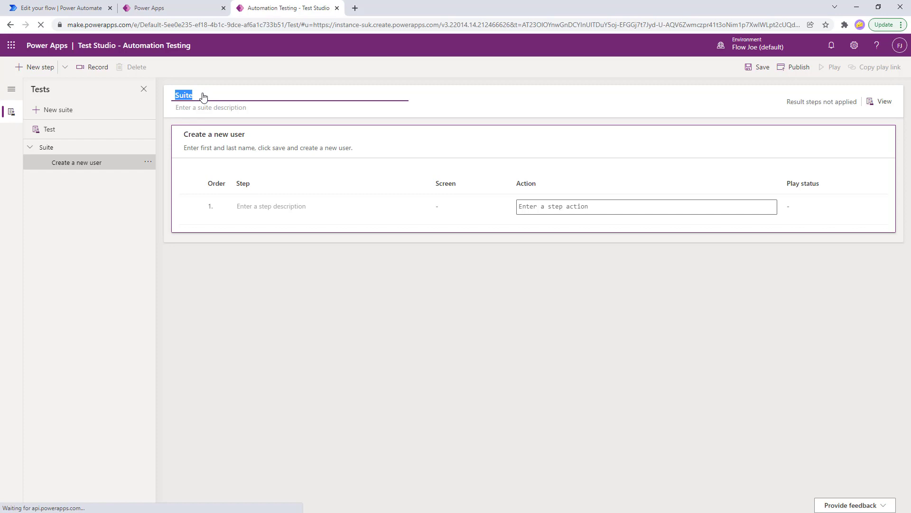
key("BackSpace")
type("New User Screen")
left_click(212, 105)
type("Test cases for th")
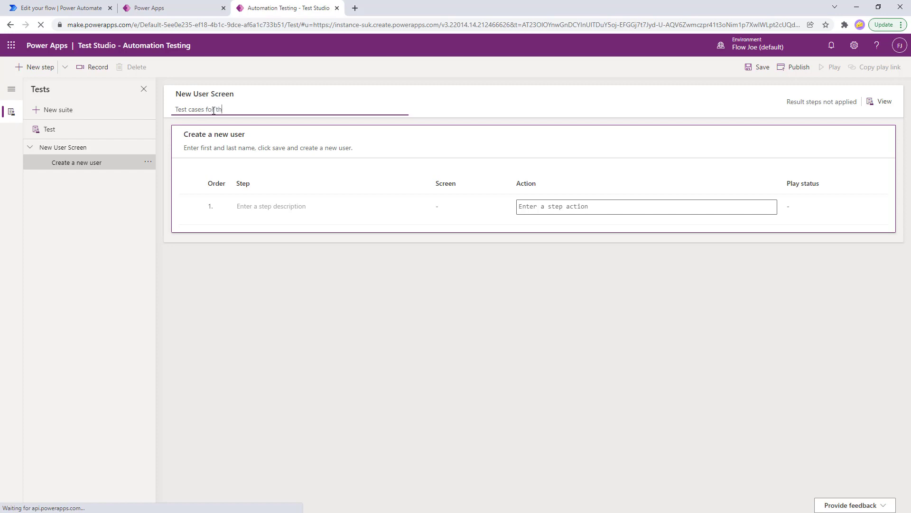
type("e New User screen")
left_click(486, 116)
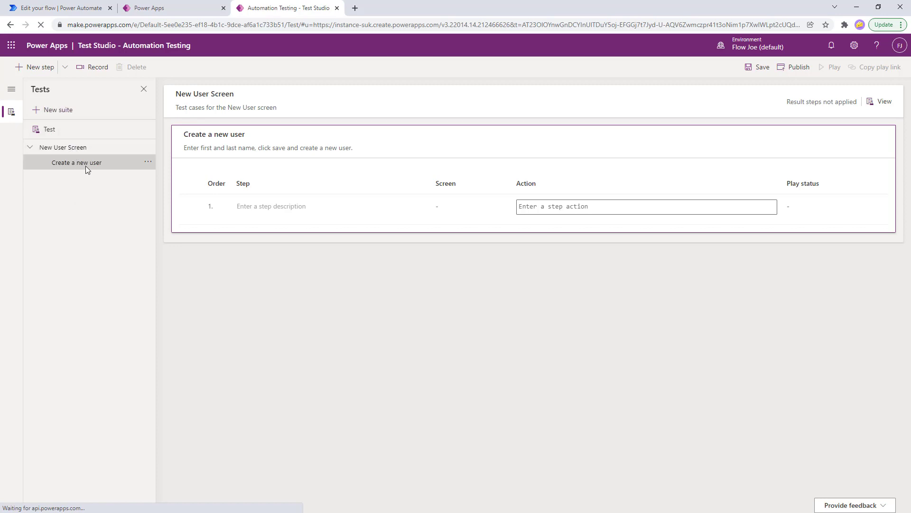
Step: Review the step action types available for the case and the test's OnTestCaseStart, OnTestCaseComplete and OnTestSuiteComplete properties
left_click(76, 149)
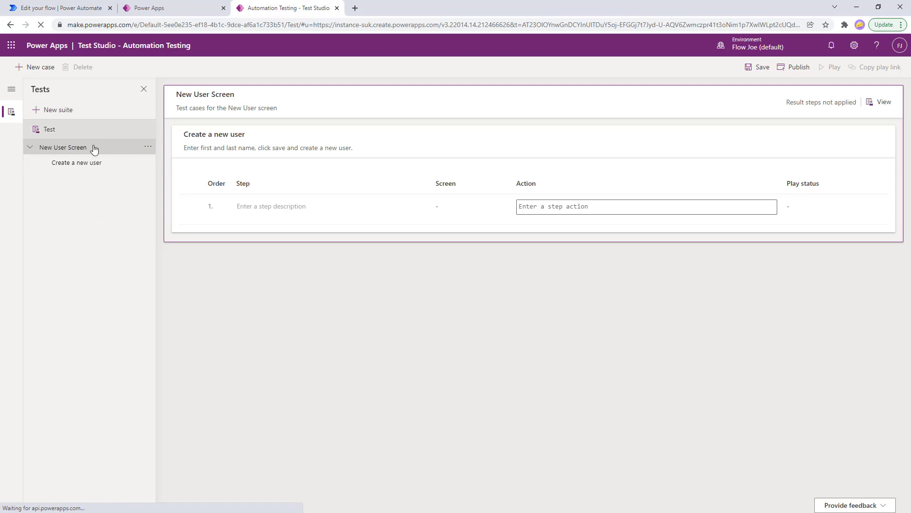
left_click(88, 164)
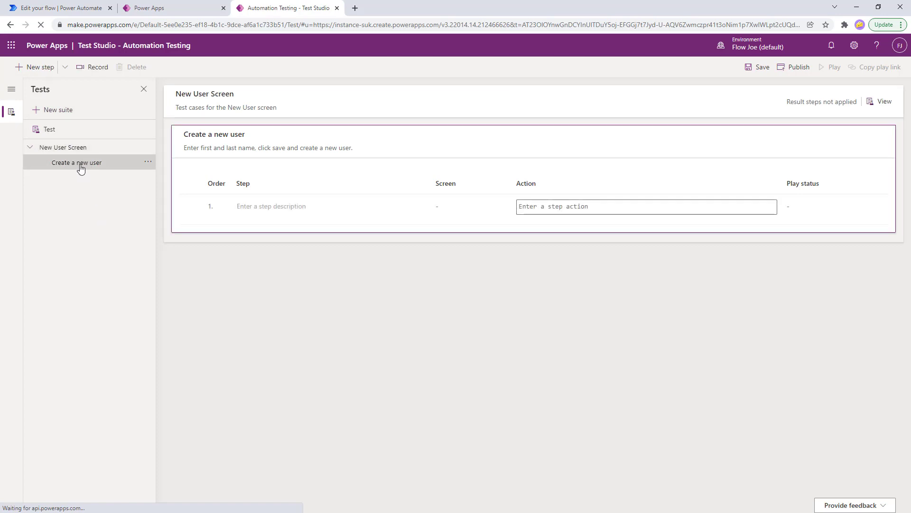
left_click(66, 76)
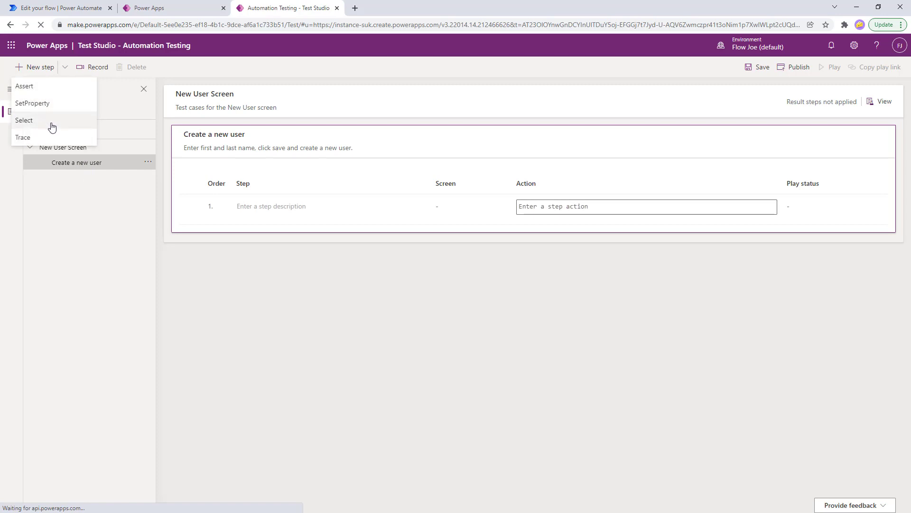
left_click(110, 193)
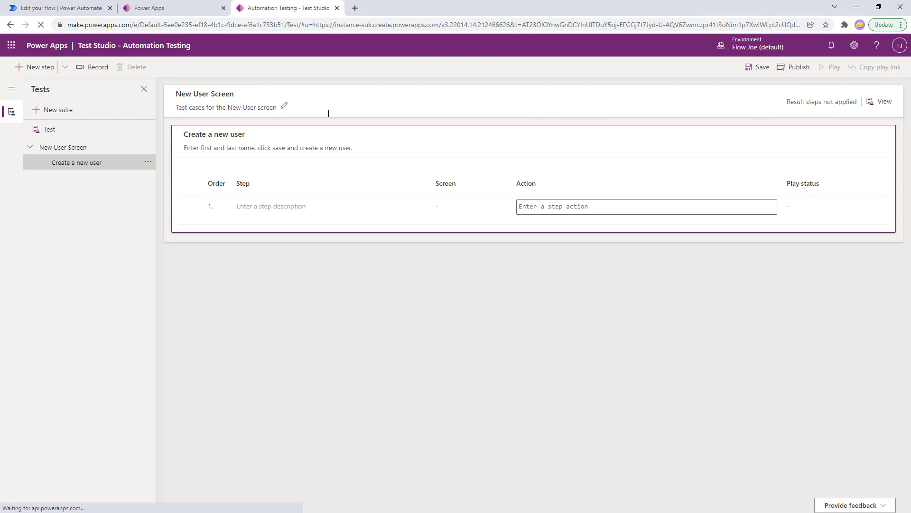
left_click(883, 102)
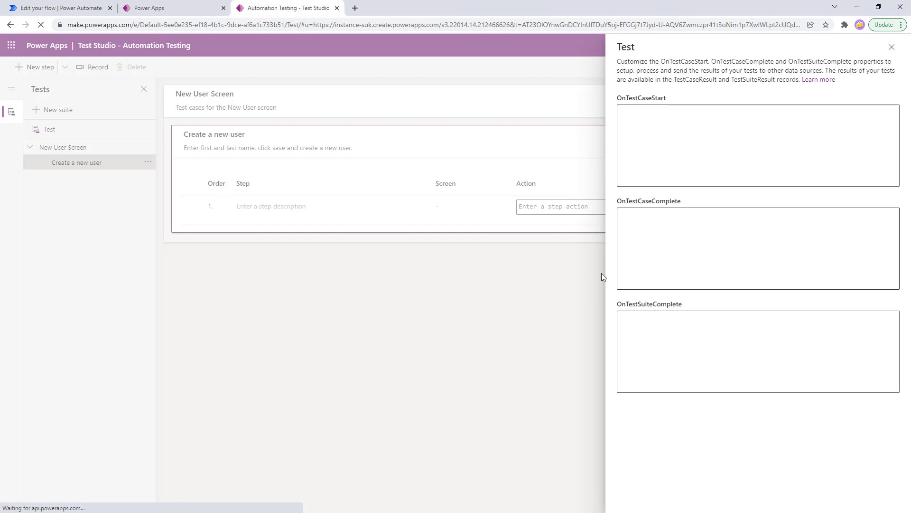
left_click(557, 291)
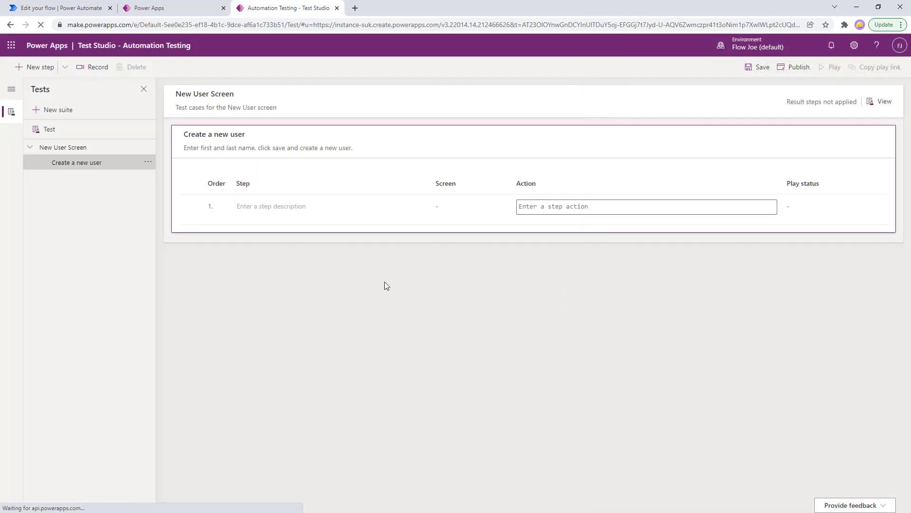
Step: Start recording the "Create a new user" case and fill in the First Name and Last Name fields of the app form
left_click(97, 67)
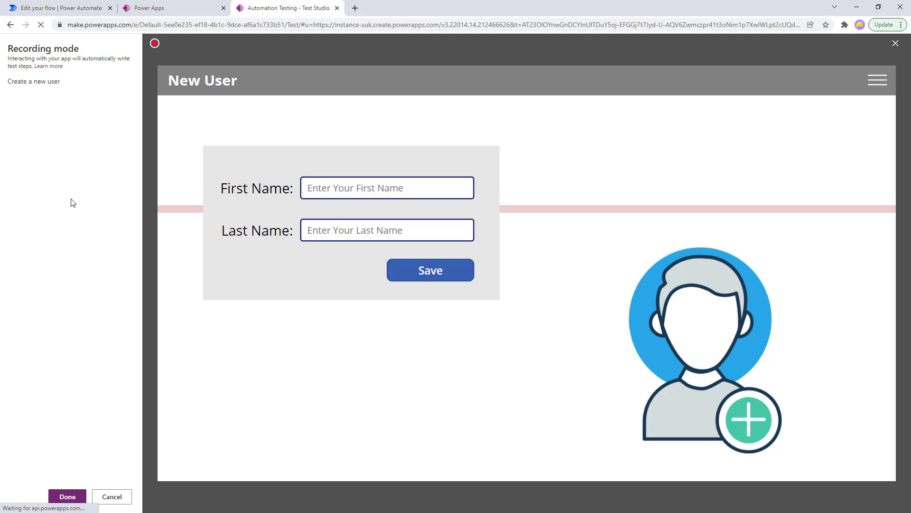
left_click(350, 183)
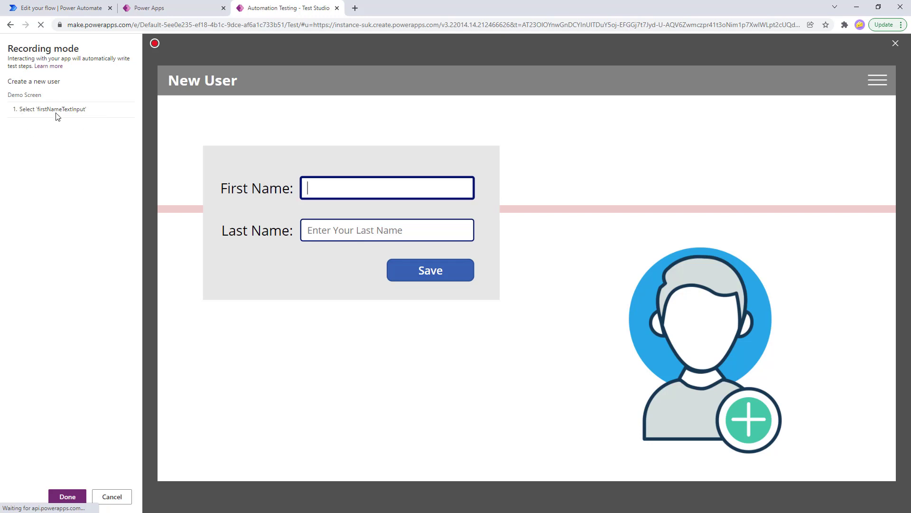
left_click(357, 190)
left_click(346, 227)
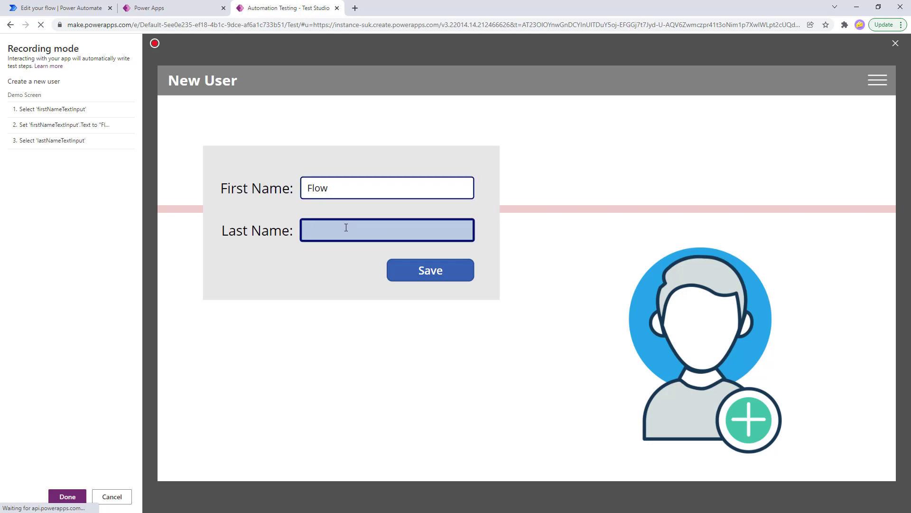
type("Joe")
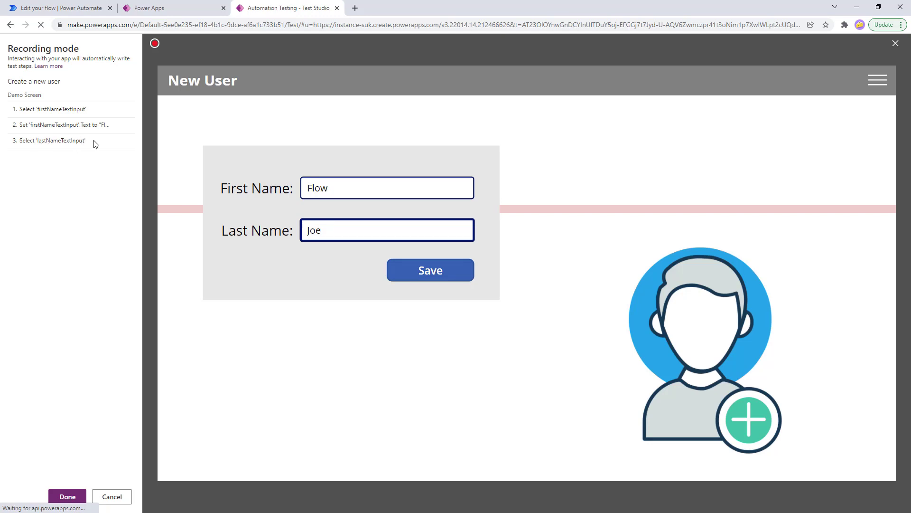
Step: Record saving the new user and selecting the "User has been created" label, and finish the recording
left_click(421, 270)
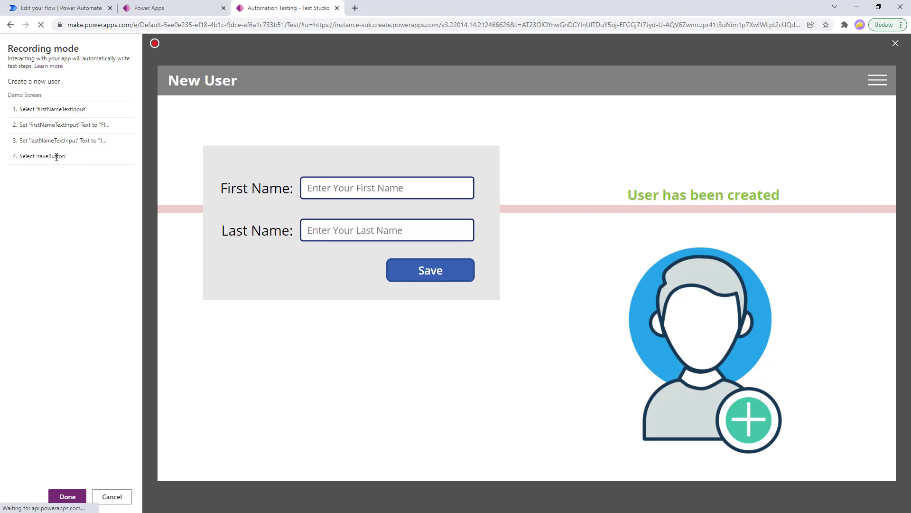
left_click(681, 197)
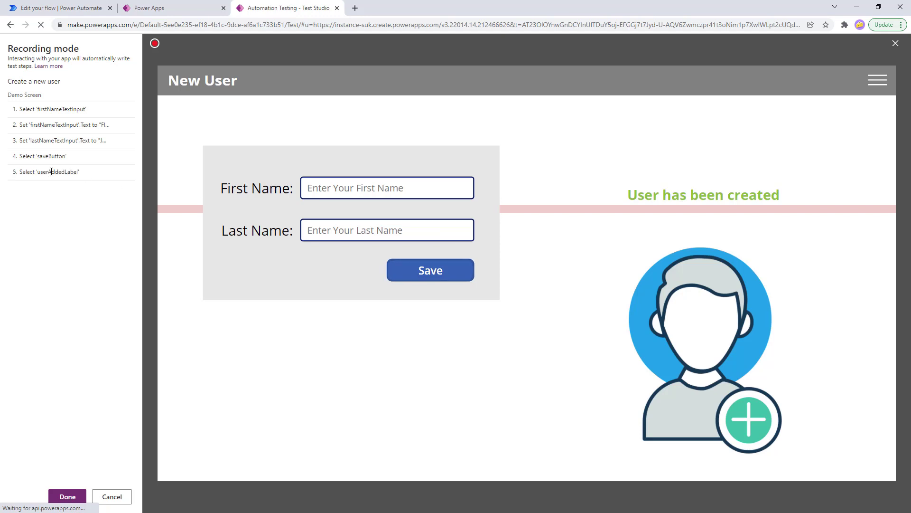
left_click(72, 499)
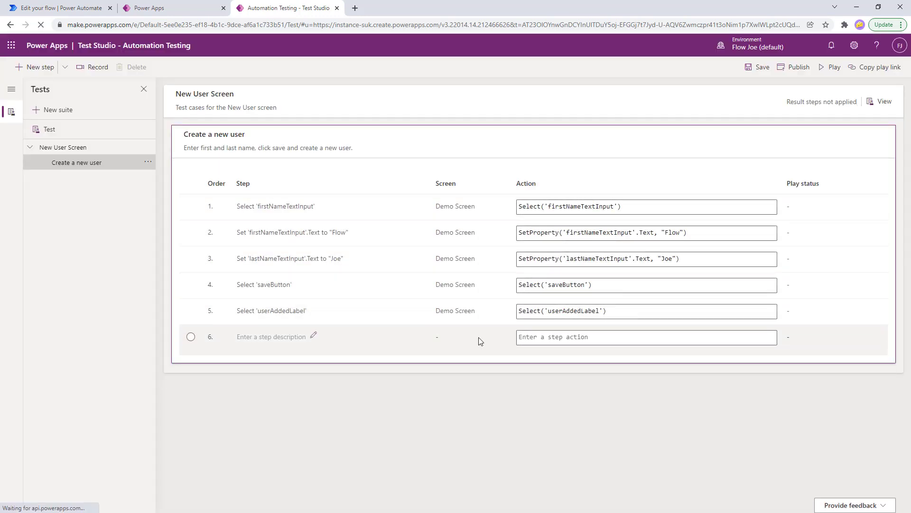
Step: Delete the recorded step that selects 'firstNameTextInput'
left_click(349, 209)
left_click(258, 67)
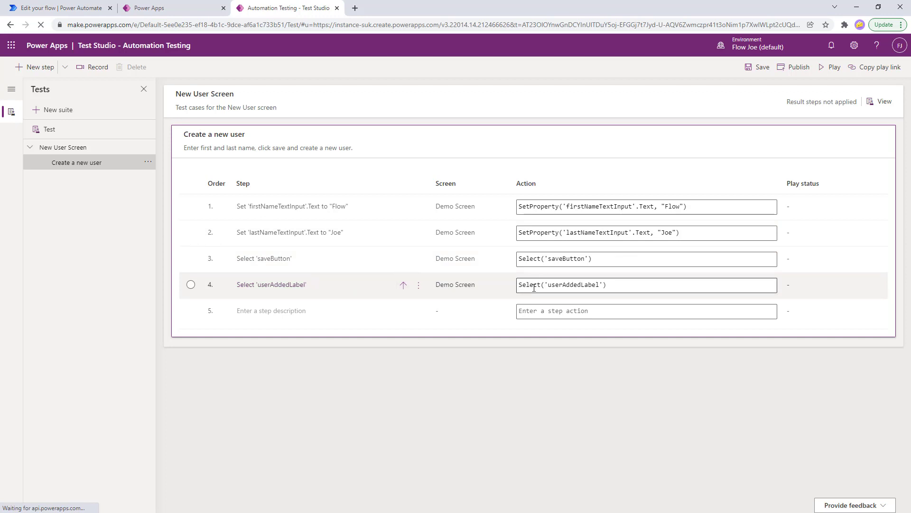
Step: Replace the action of the 'userAddedLabel' step with Assert(userAddedLabel.Visible = true)
left_click_drag(612, 285, 519, 285)
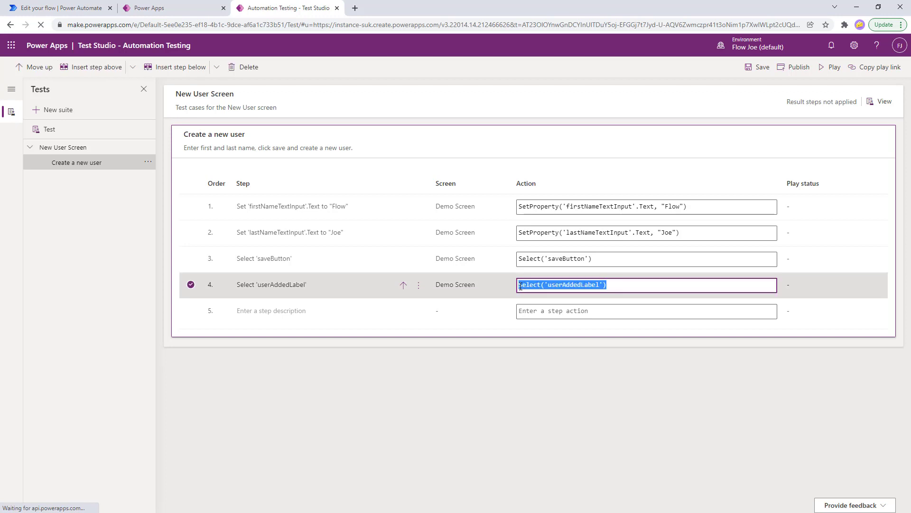
double_click(530, 284)
key("ctrl+a")
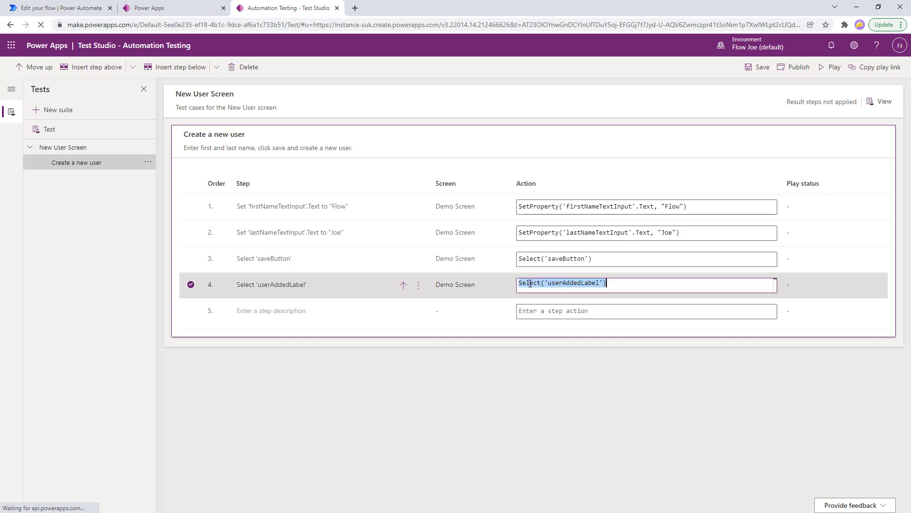
type("Assert(")
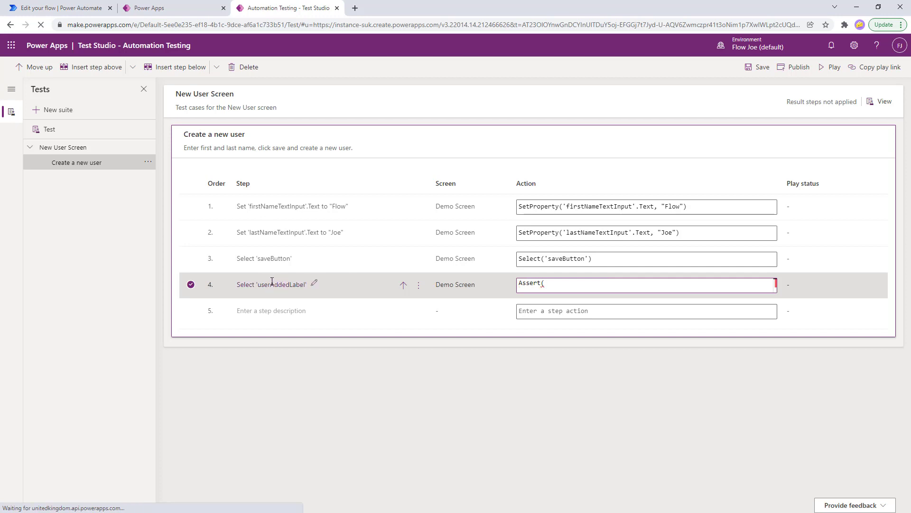
type("userAdded")
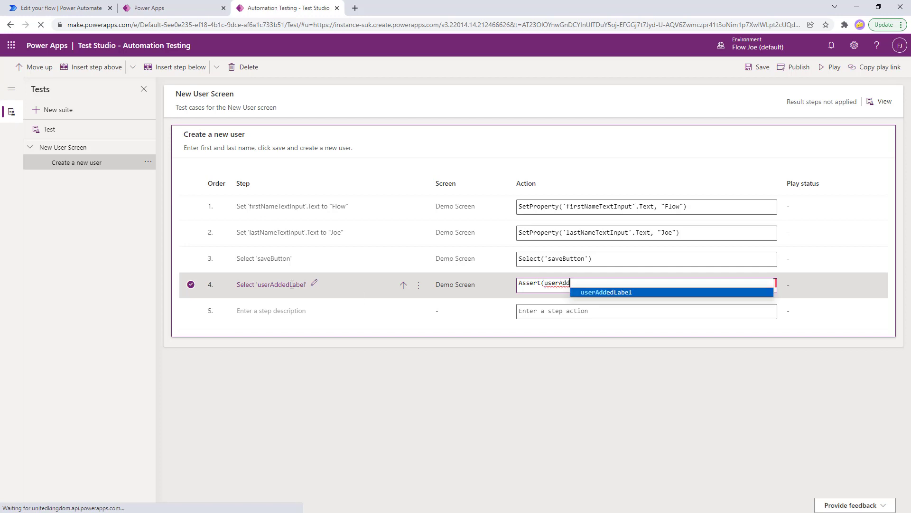
left_click(605, 291)
type(".vi")
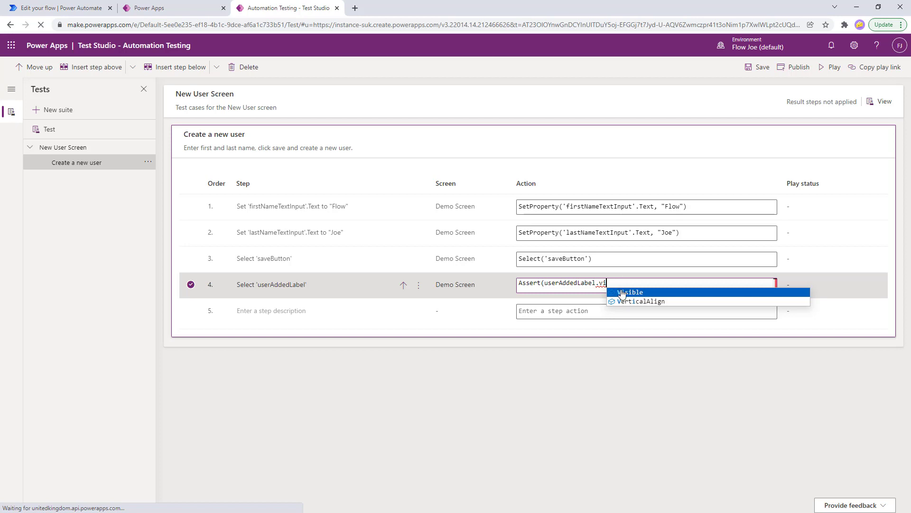
left_click(622, 292)
type("=")
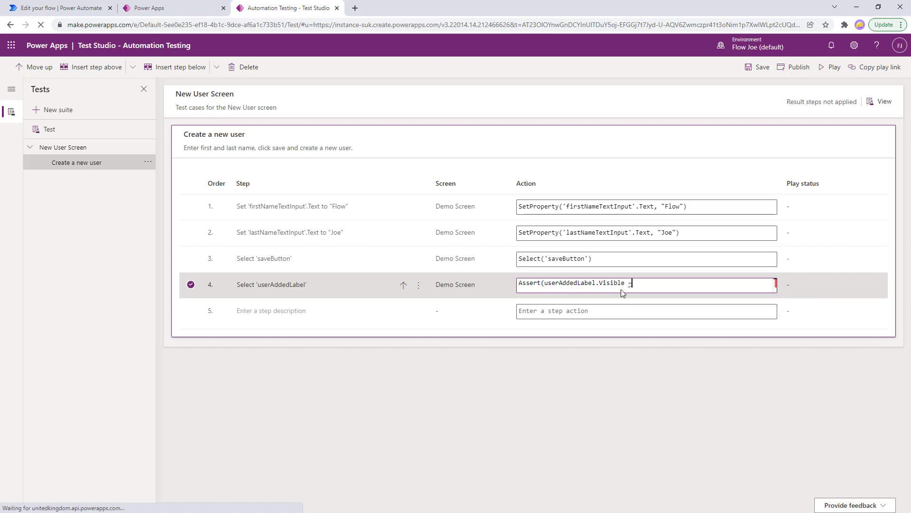
type(" true)")
left_click(629, 285)
Step: Switch to the Power Apps canvas editor and examine userAddedLabel's Visible formula and the Save button's OnSelect formula
left_click(177, 10)
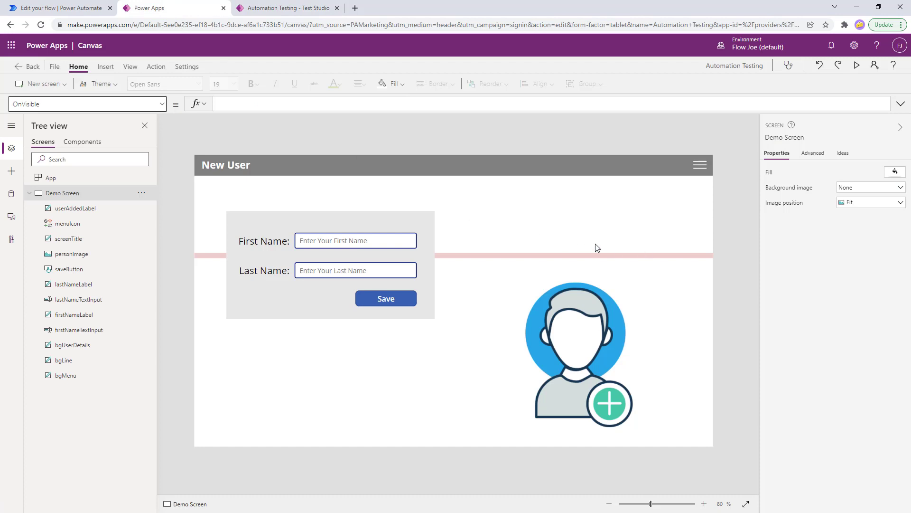
left_click(72, 208)
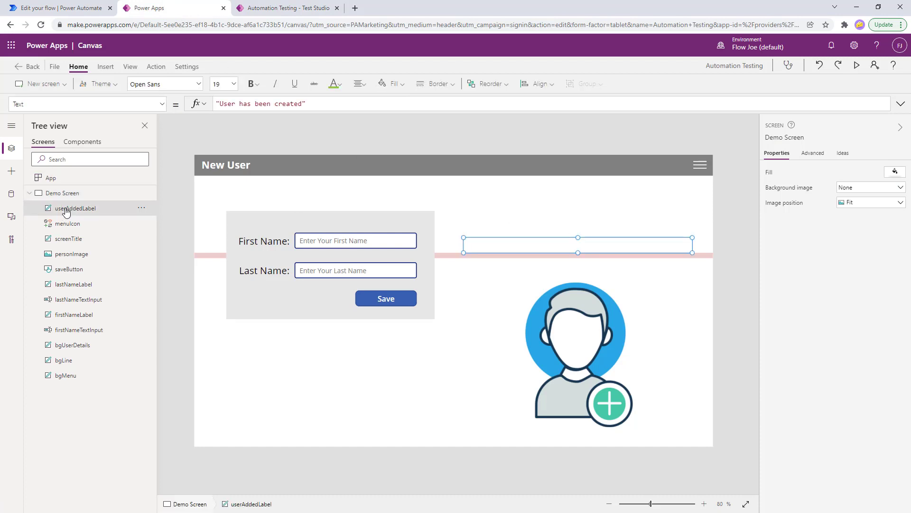
left_click(166, 107)
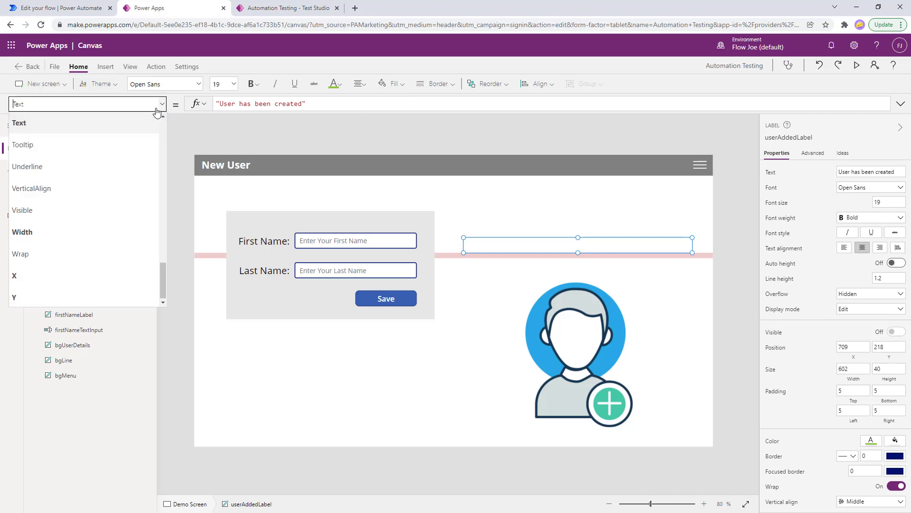
left_click(101, 206)
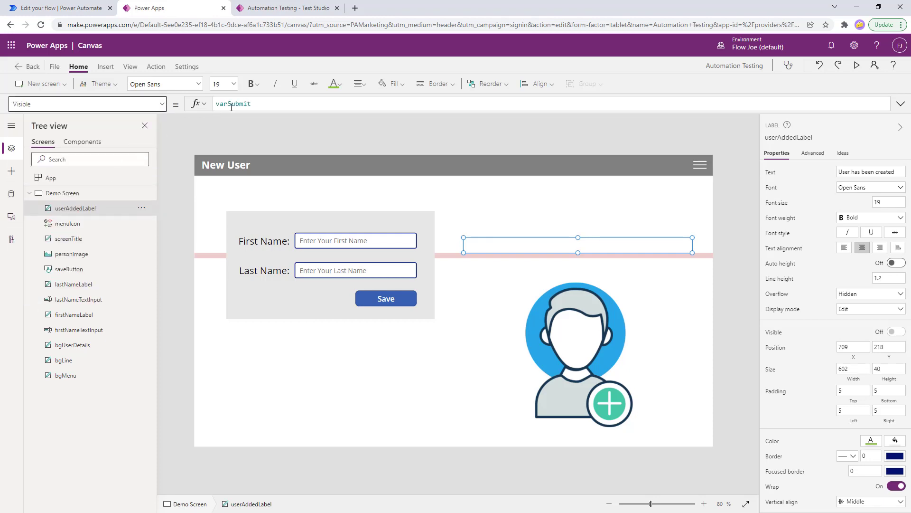
left_click(376, 297)
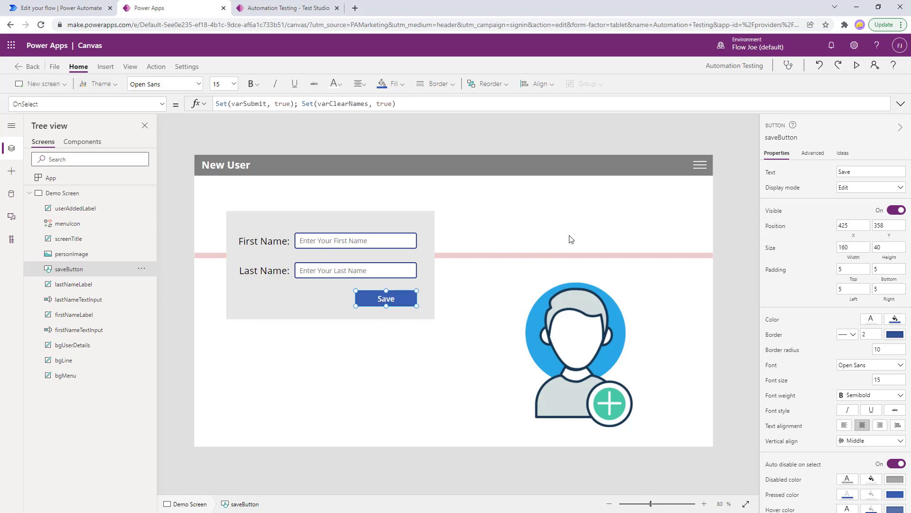
left_click(109, 211)
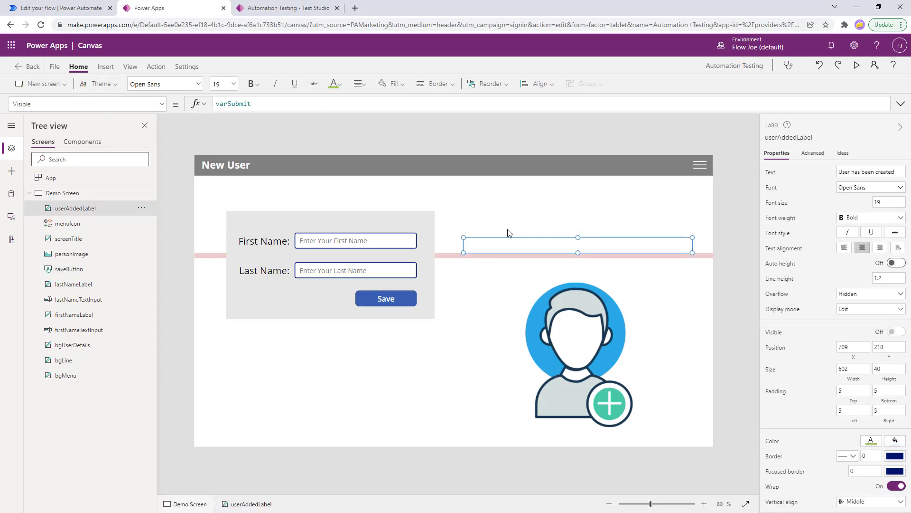
Step: Switch back to Test Studio and change the fourth step's description to "Assert 'userAddedLabel' is Visible"
left_click(280, 9)
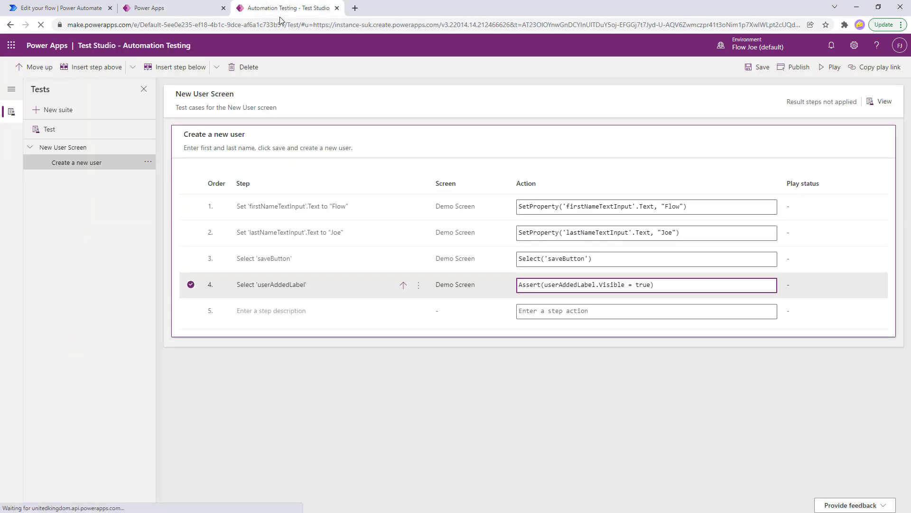
left_click(243, 286)
double_click(243, 287)
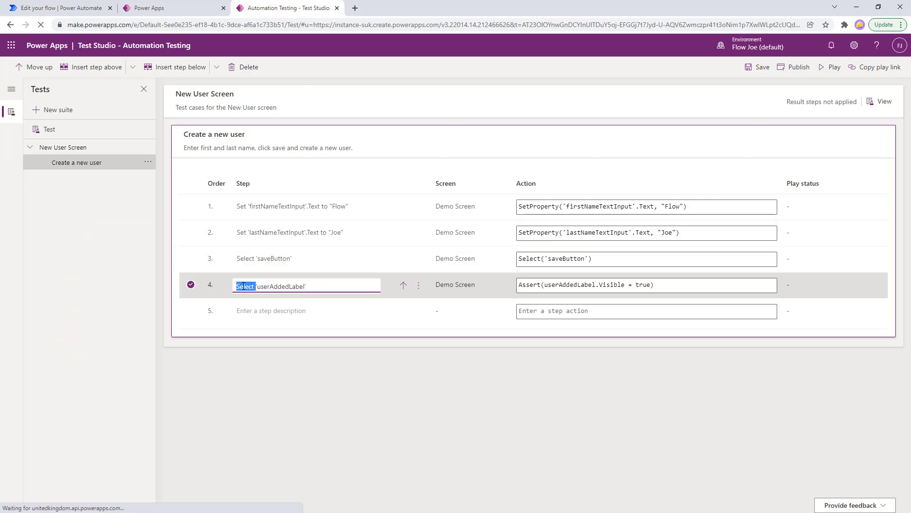
type("Assert ")
type("is Visiv")
type("le")
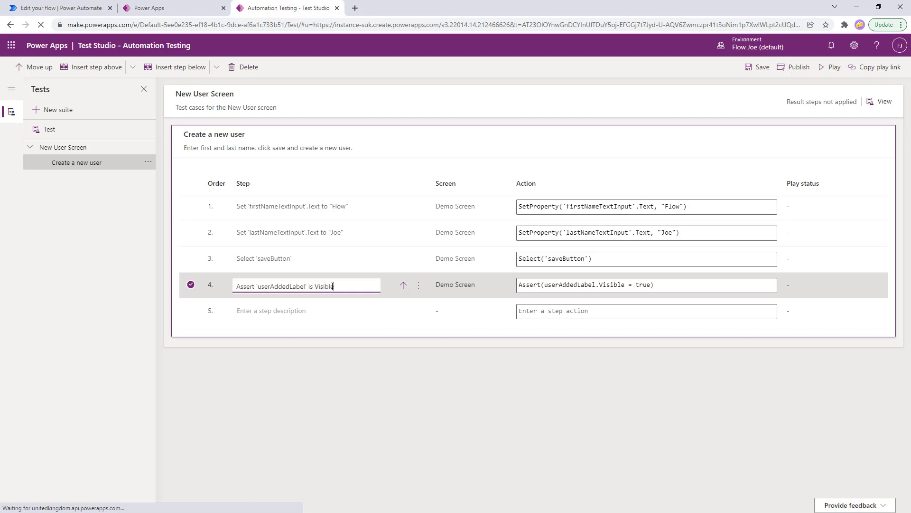
left_click(380, 337)
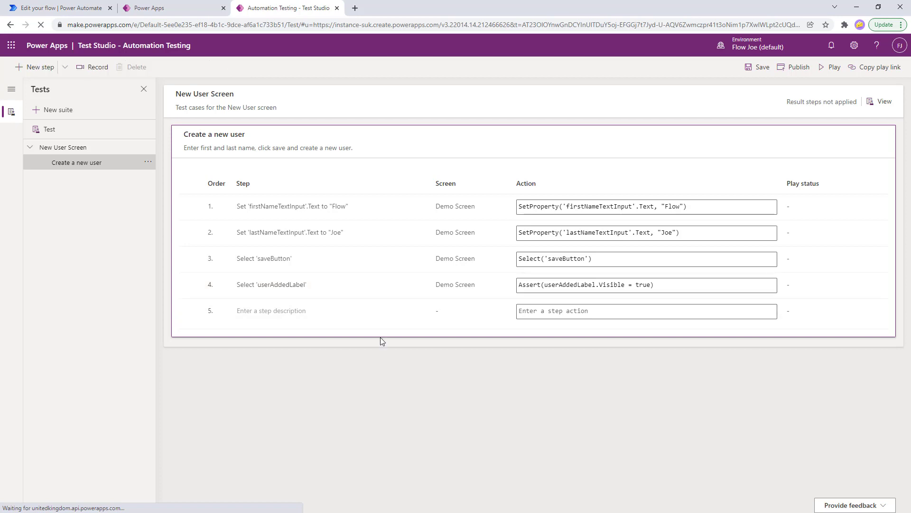
Step: Save the test, play the "Create a new user" case through all its steps, and exit play mode
left_click(758, 71)
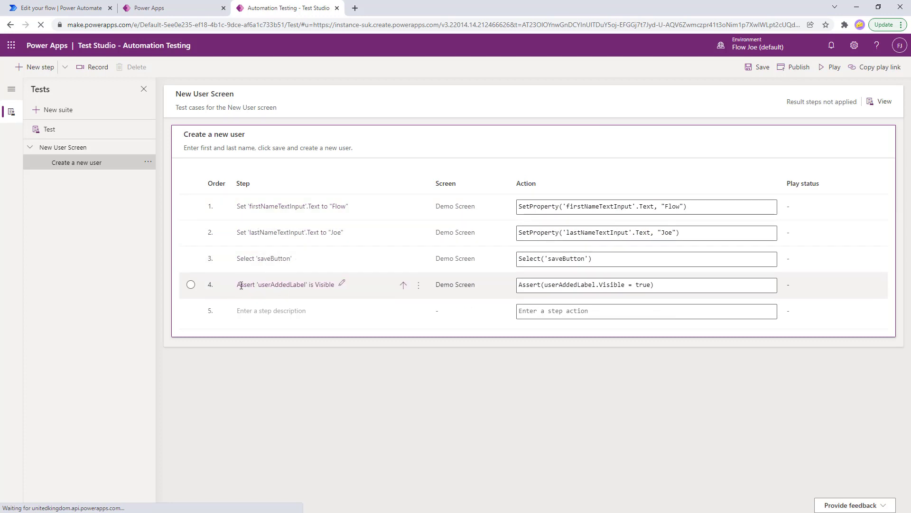
left_click(838, 70)
left_click(513, 312)
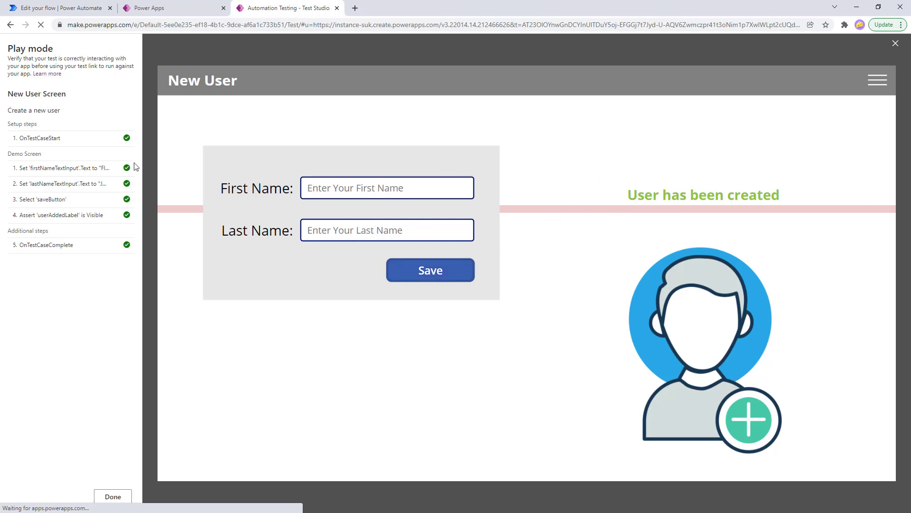
left_click(118, 497)
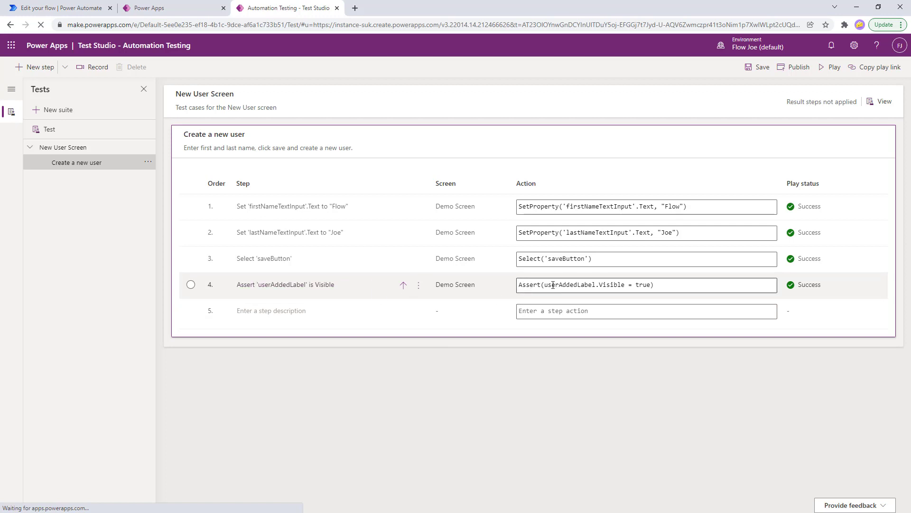
left_click(66, 70)
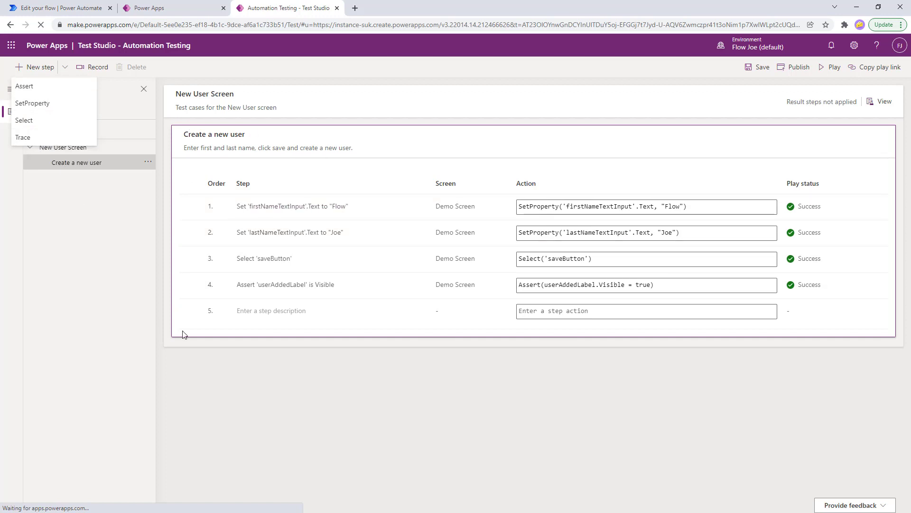
left_click(189, 346)
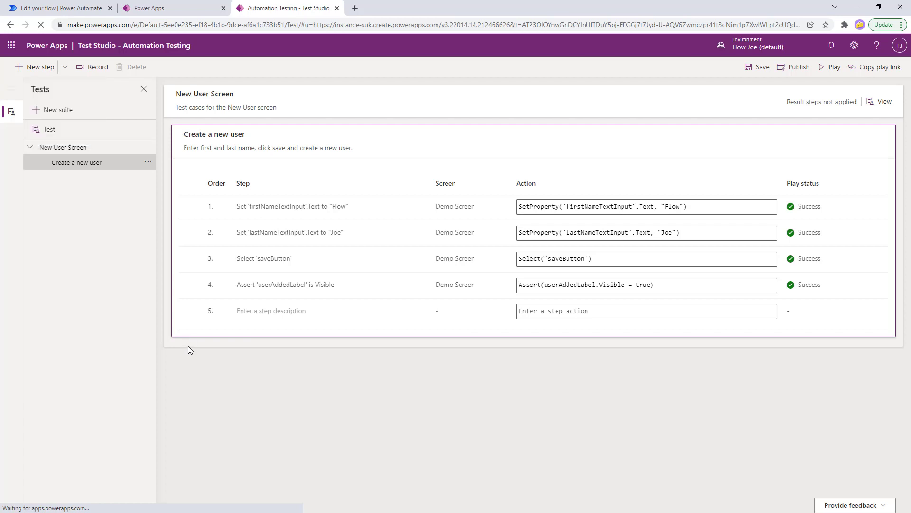